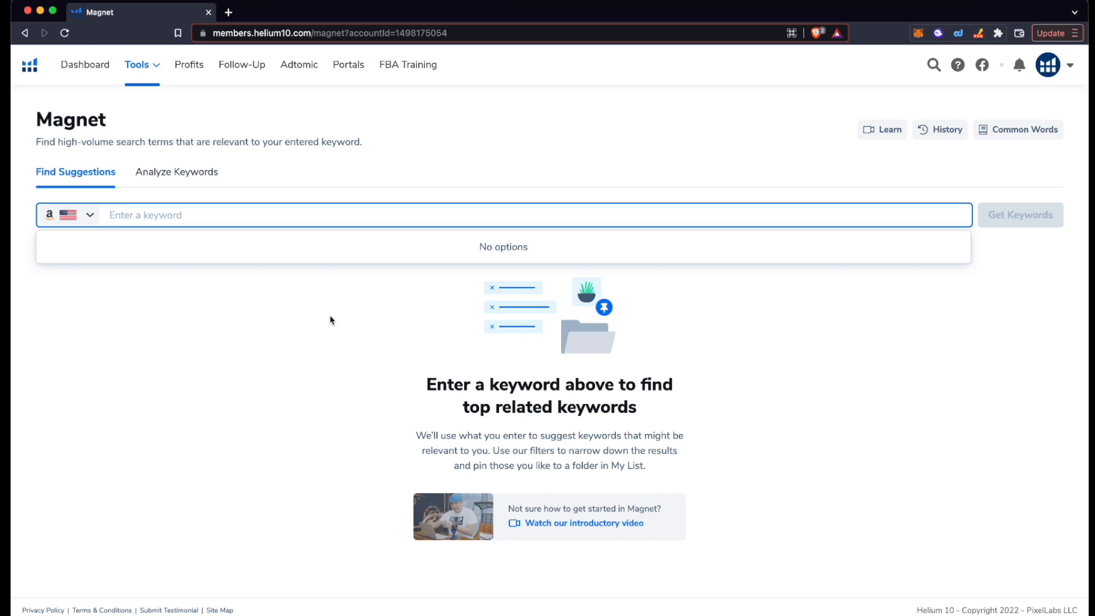
Step: Search Magnet for 'charcoal toothpaste' and review the 6,402 suggested keywords
type("charcoa")
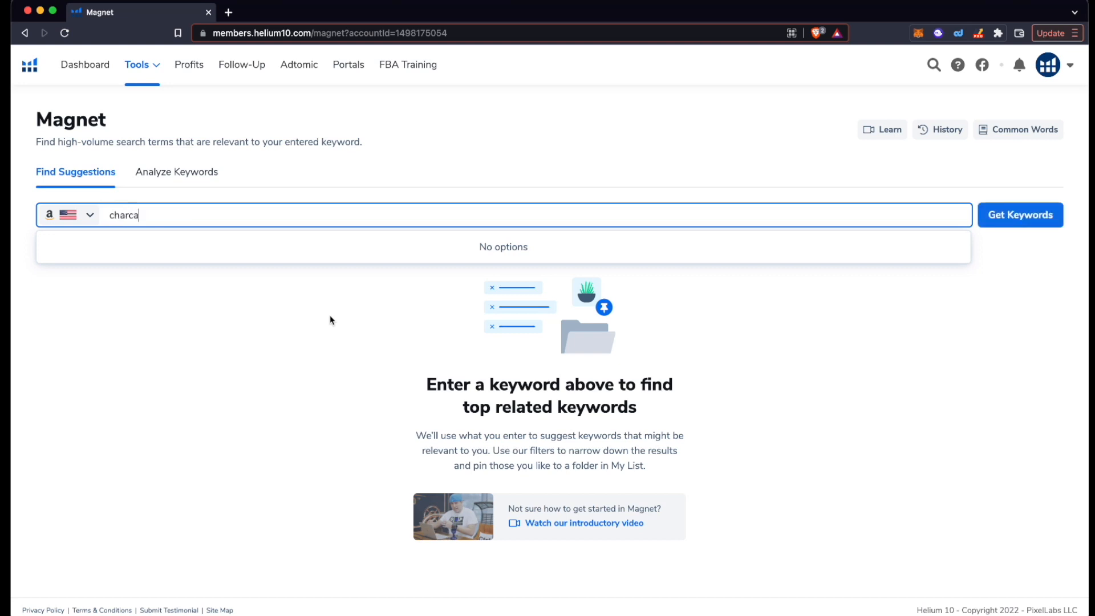
type("l")
key("BackSpace")
key("BackSpace")
type("oal th")
key("BackSpace")
type("oothpaste")
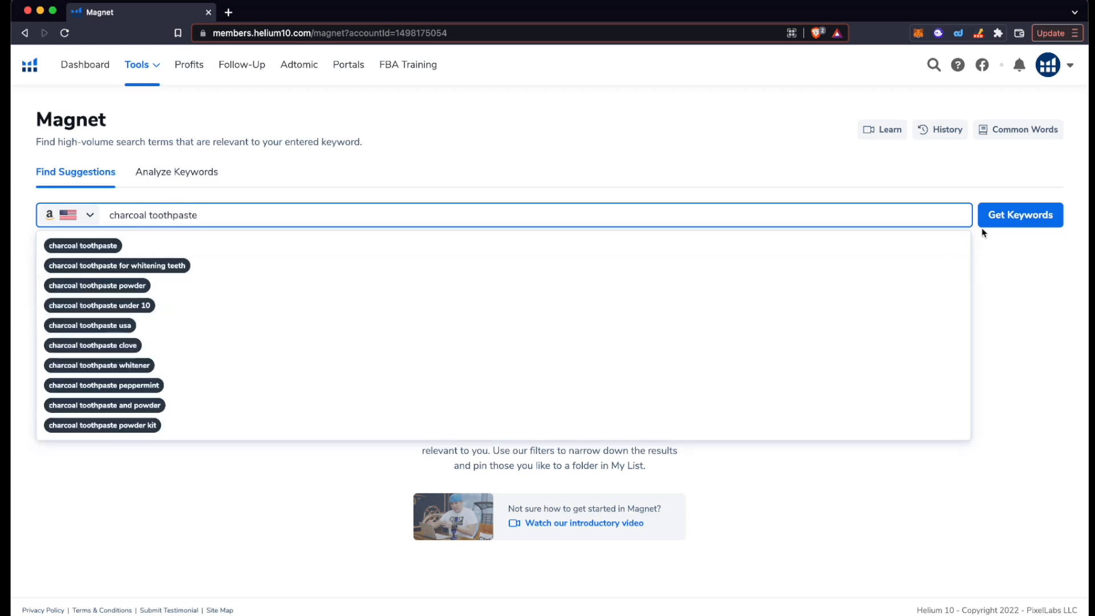
left_click(1015, 216)
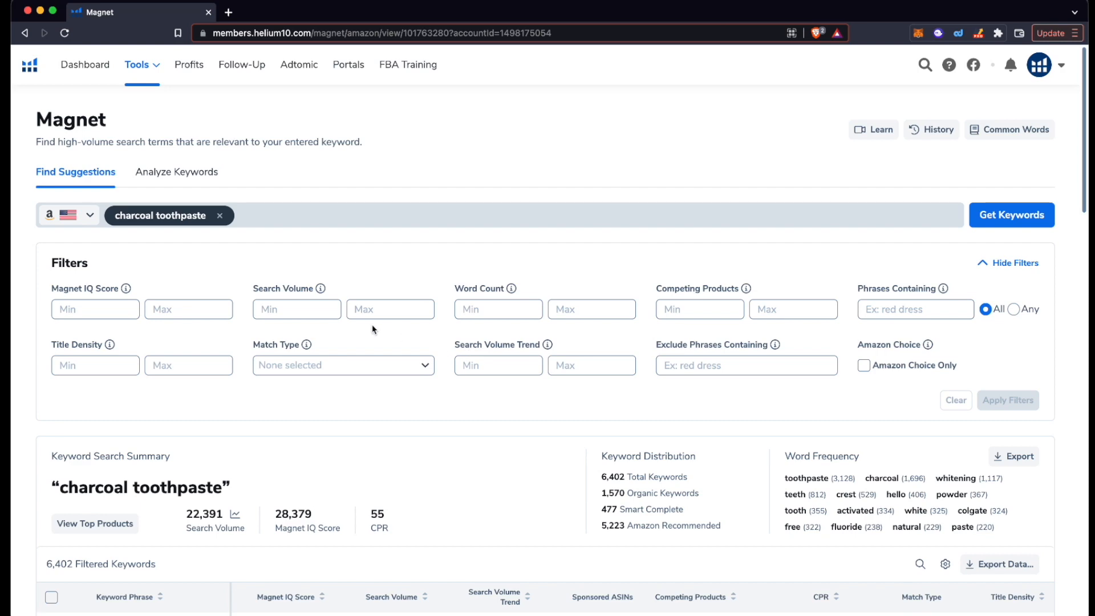
scroll(349, 463, "down", 3)
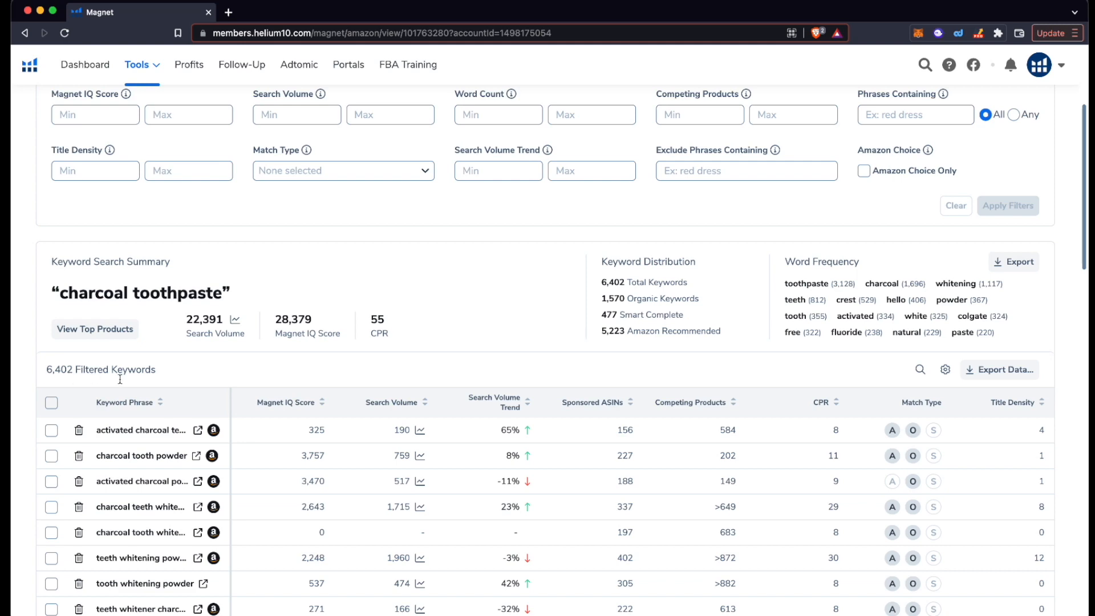
scroll(119, 378, "up", 2)
scroll(119, 378, "up", 1)
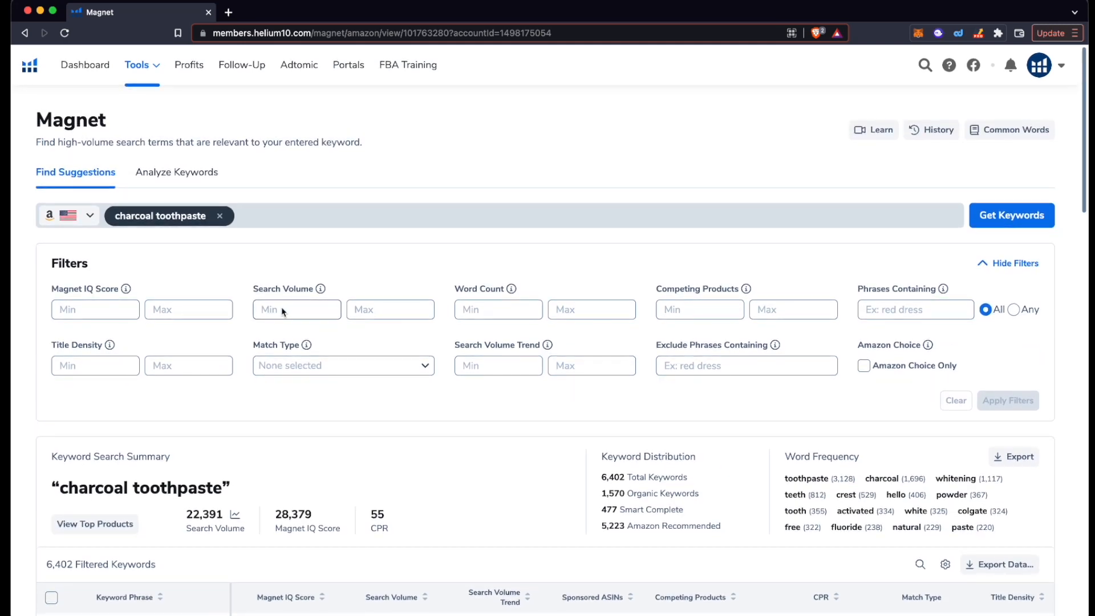
Step: Set the Search Volume filter range to a minimum of 500 and a maximum of 10000
left_click(282, 313)
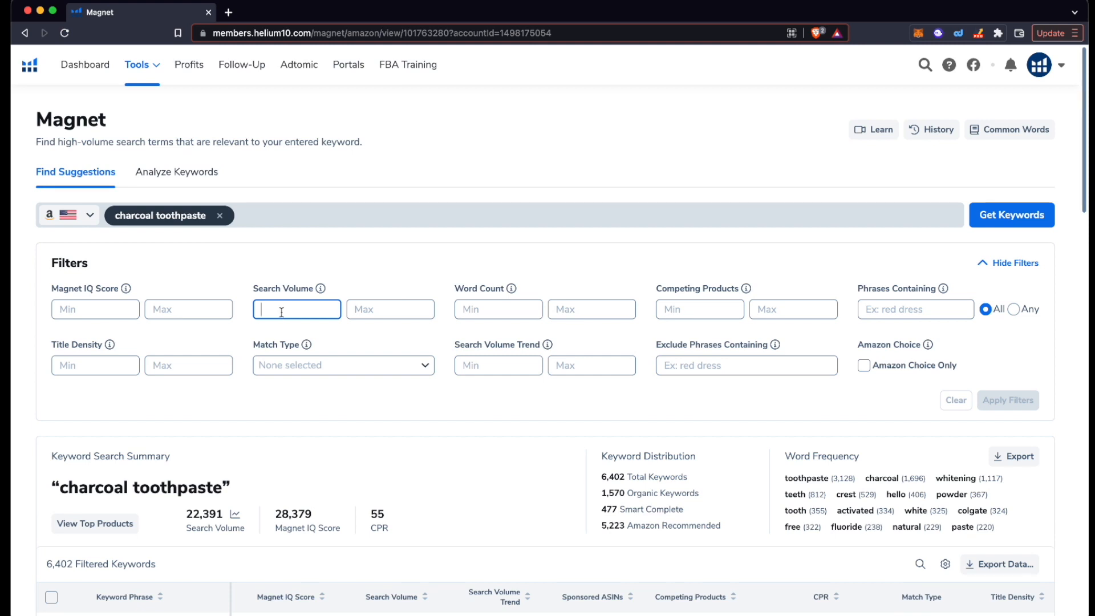
type("500")
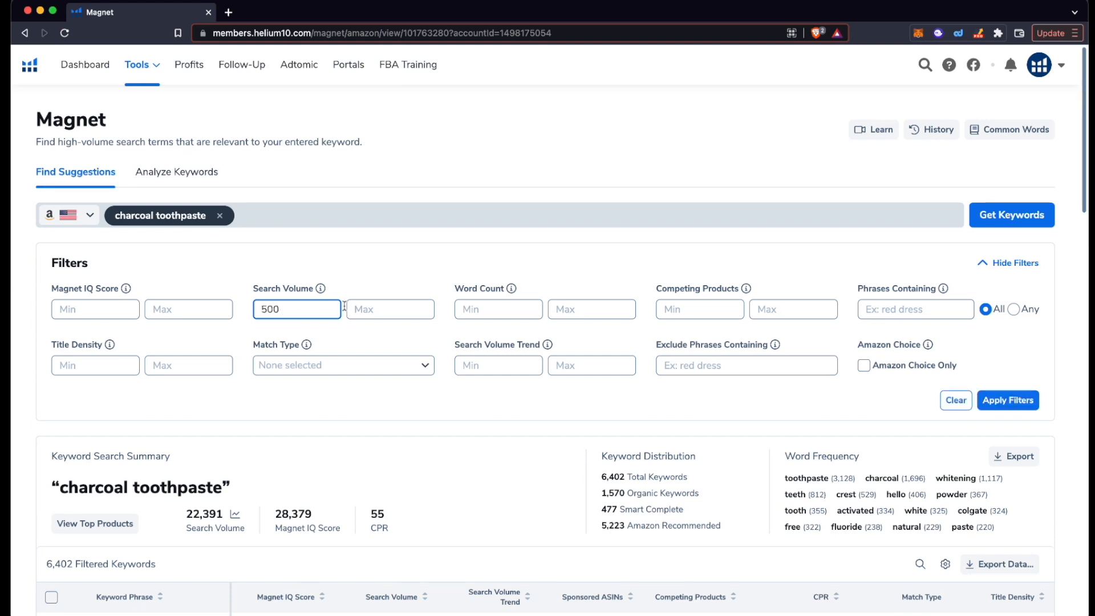
left_click(368, 307)
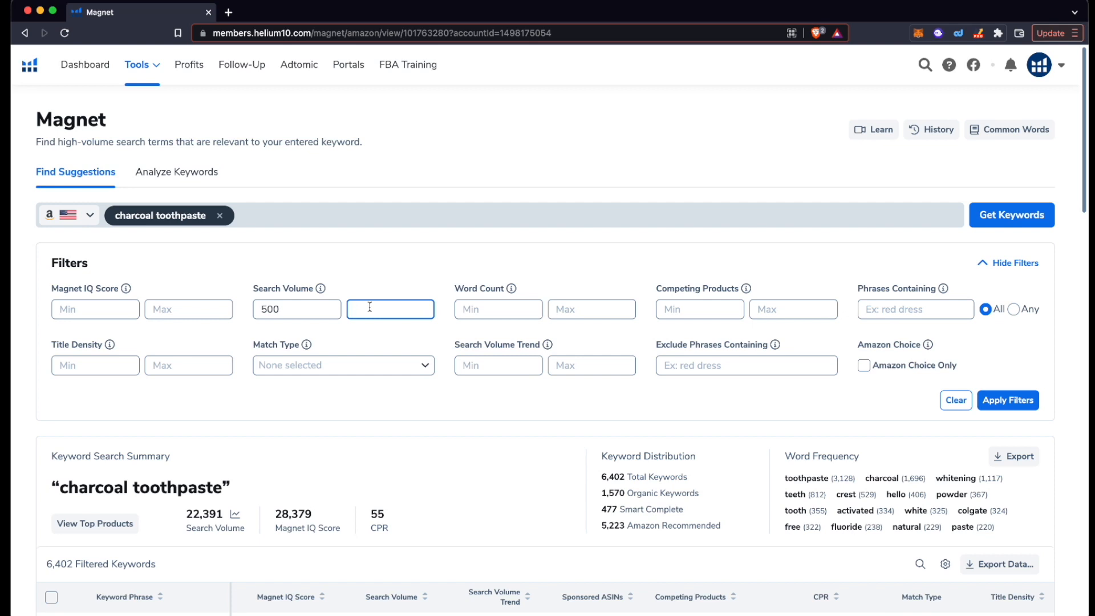
type("10000")
left_click(435, 272)
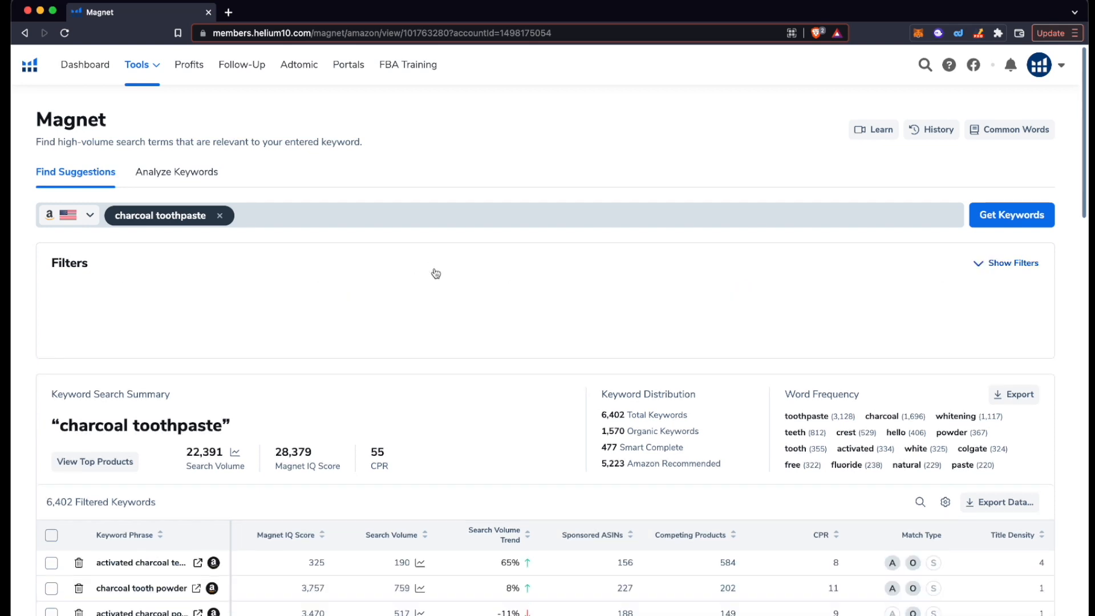
left_click(435, 272)
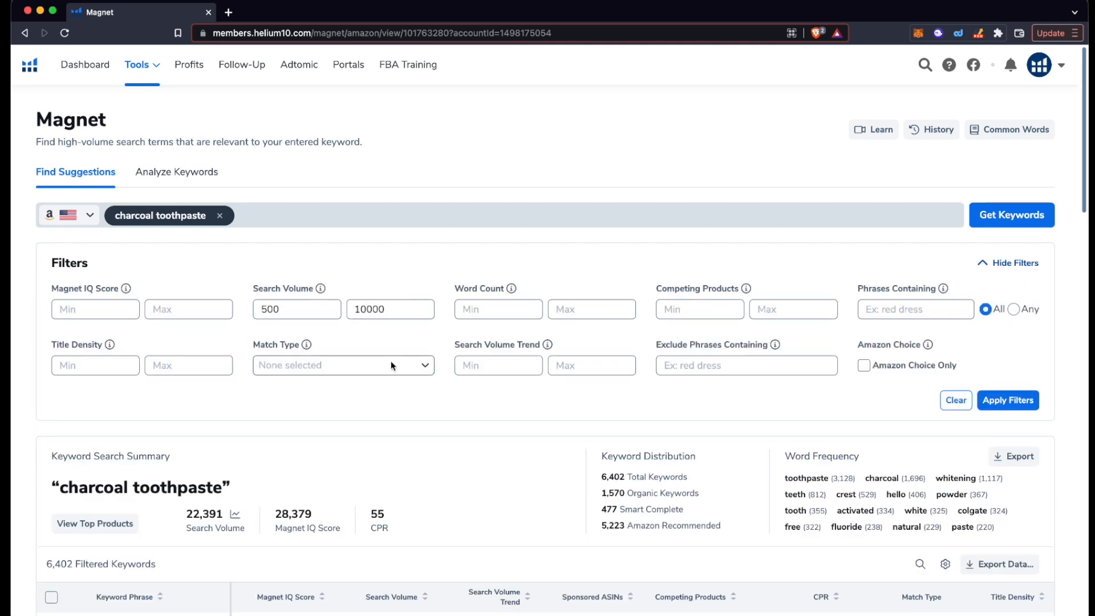
Step: Add a 'charcoal' Phrases Containing filter and apply, leaving 58 keywords
left_click(923, 317)
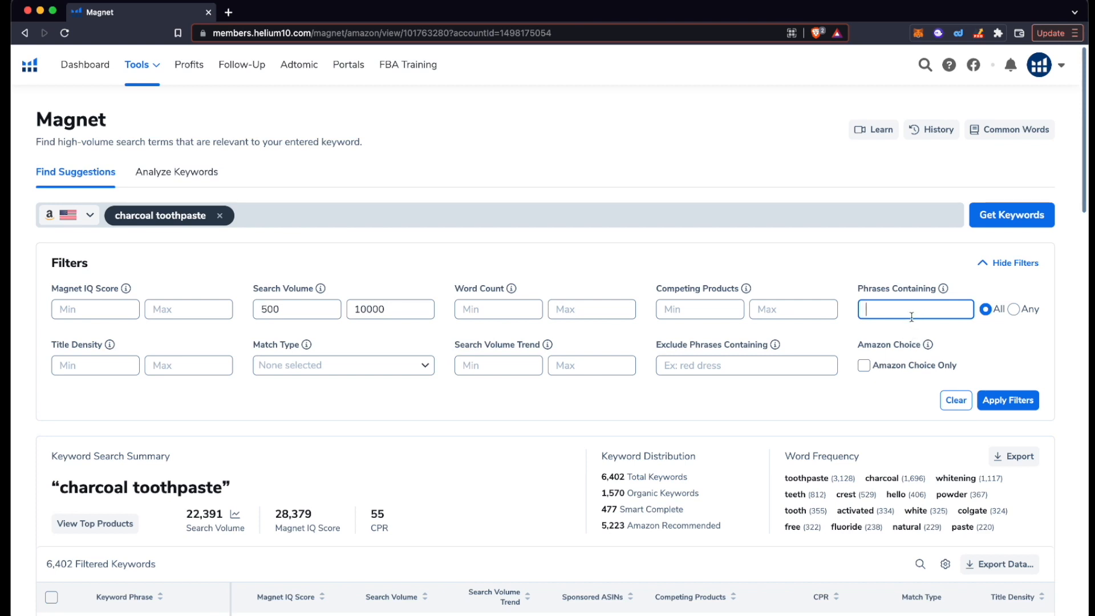
type("charcoal")
left_click(1008, 401)
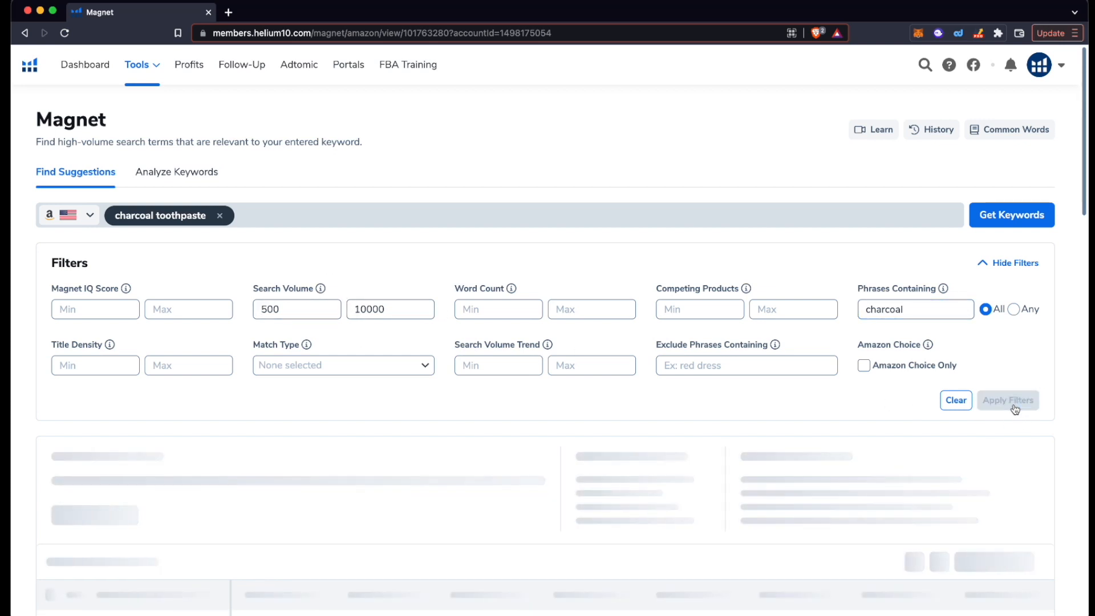
scroll(643, 493, "down", 4)
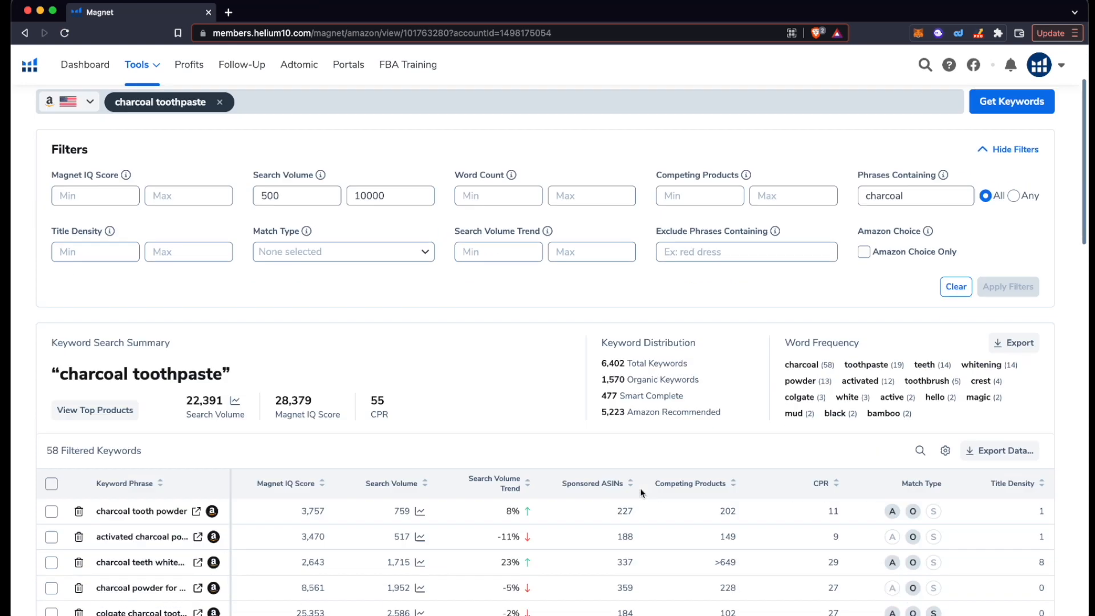
Step: Browse the 58 filtered keywords and sort them by search volume, highest first
scroll(622, 400, "down", 1)
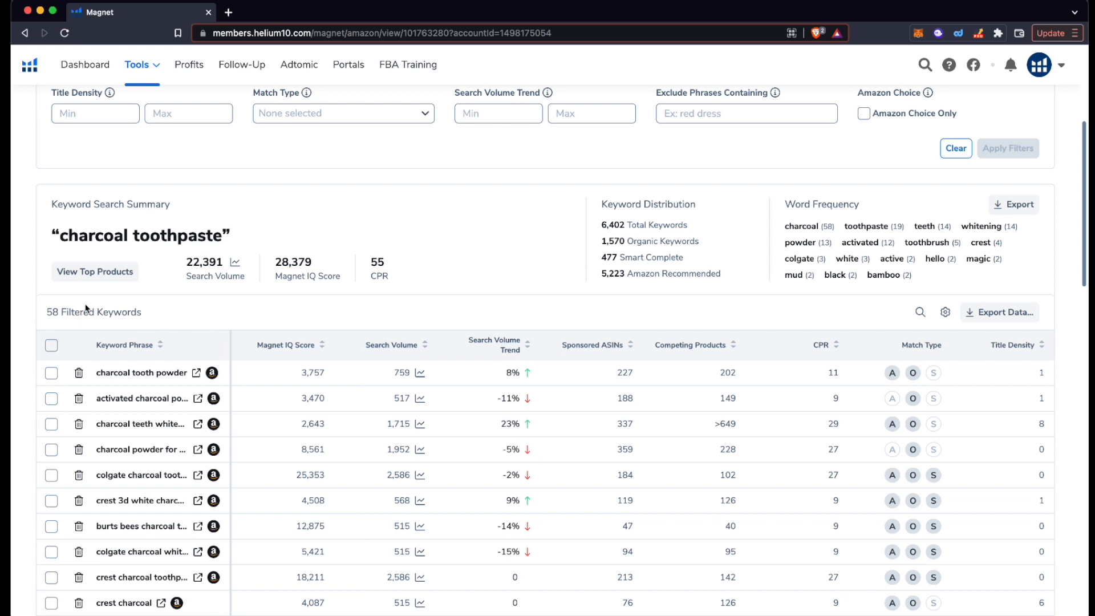
scroll(204, 356, "down", 1)
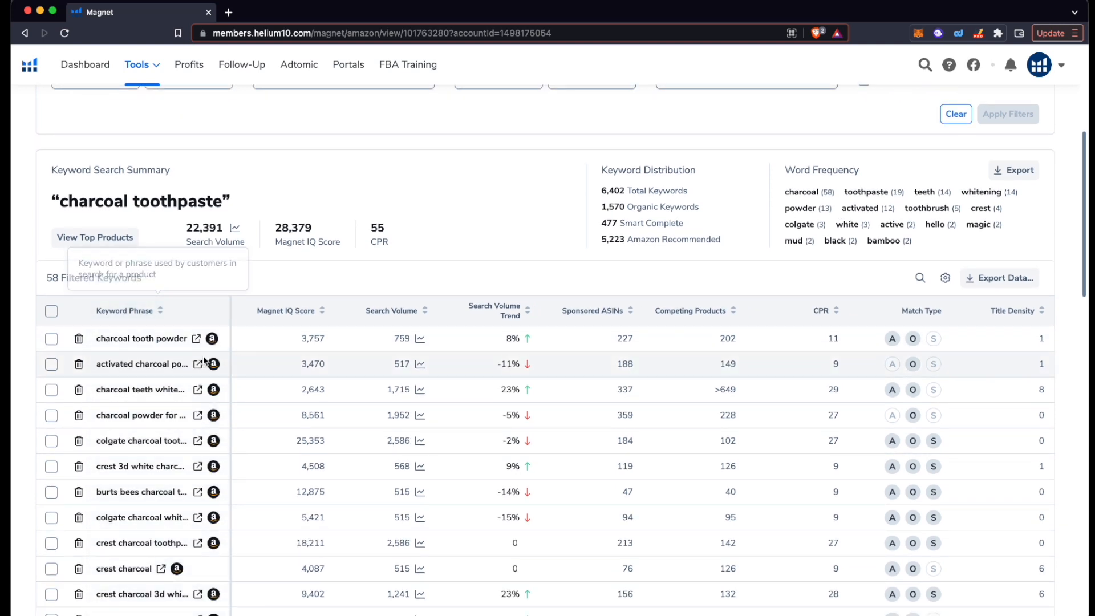
scroll(203, 360, "down", 1)
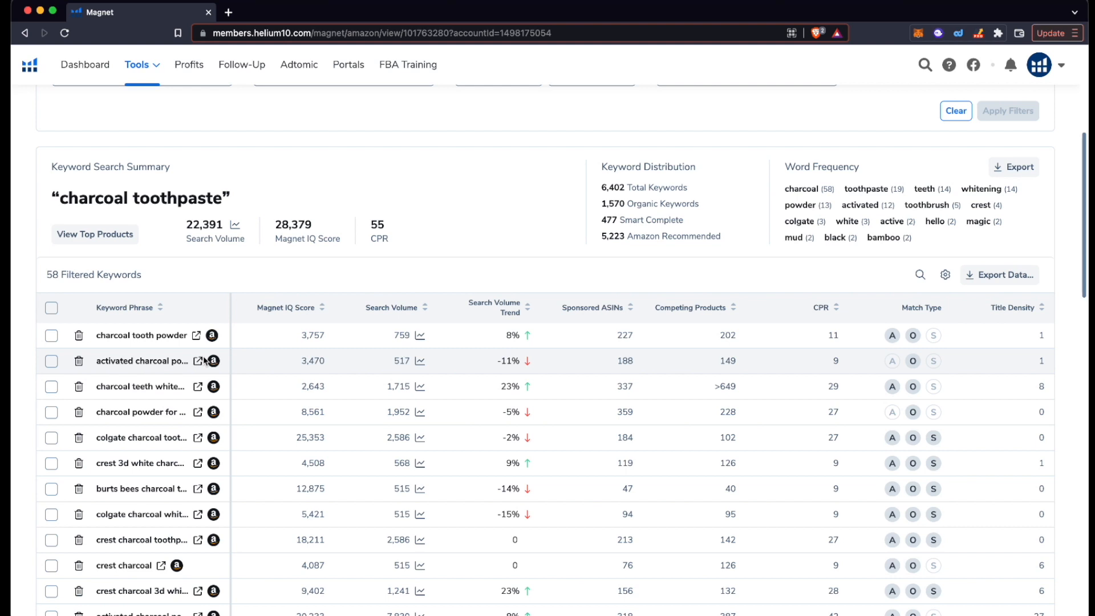
scroll(204, 361, "up", 1)
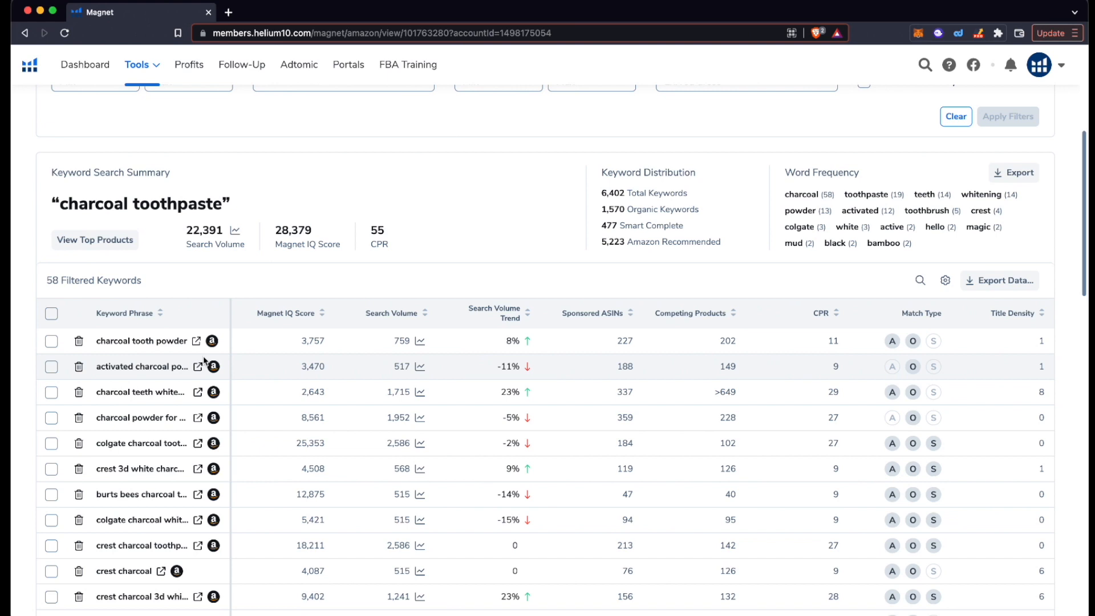
scroll(204, 360, "down", 1)
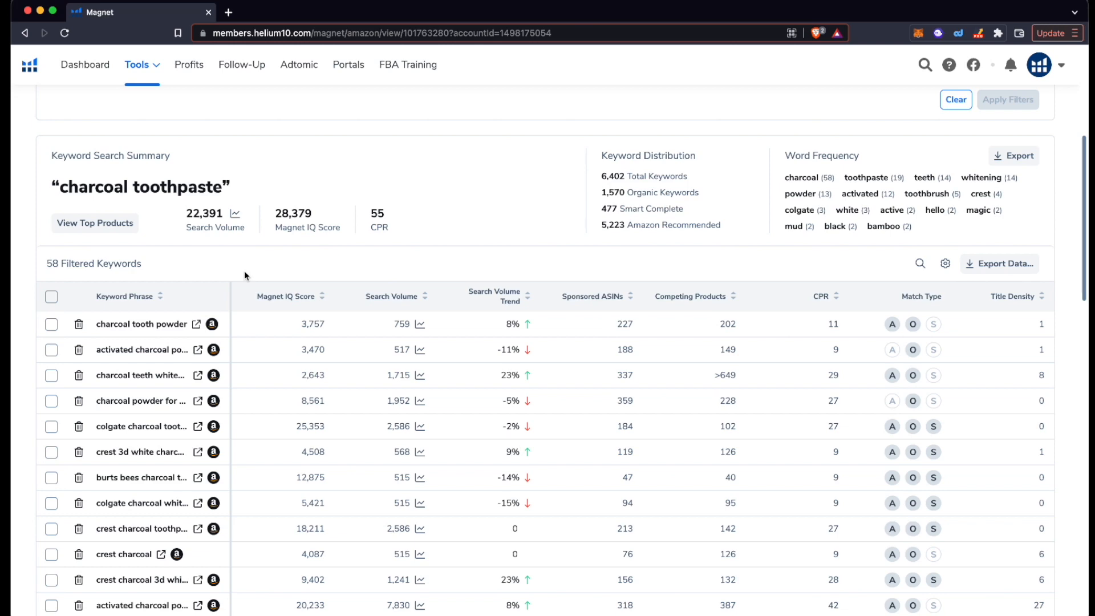
scroll(245, 271, "down", 2)
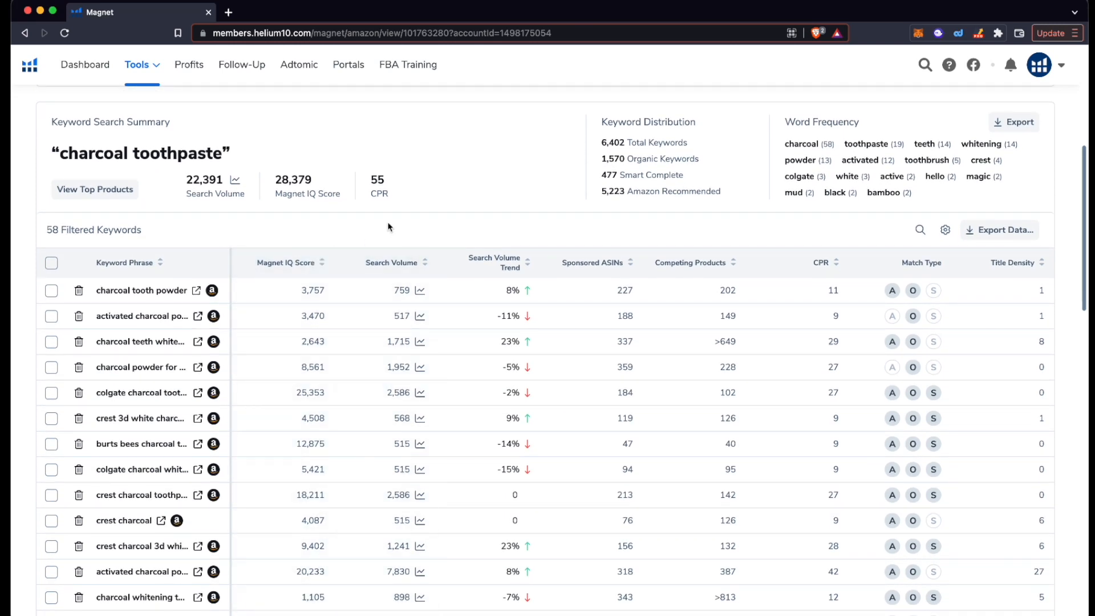
scroll(193, 242, "up", 3)
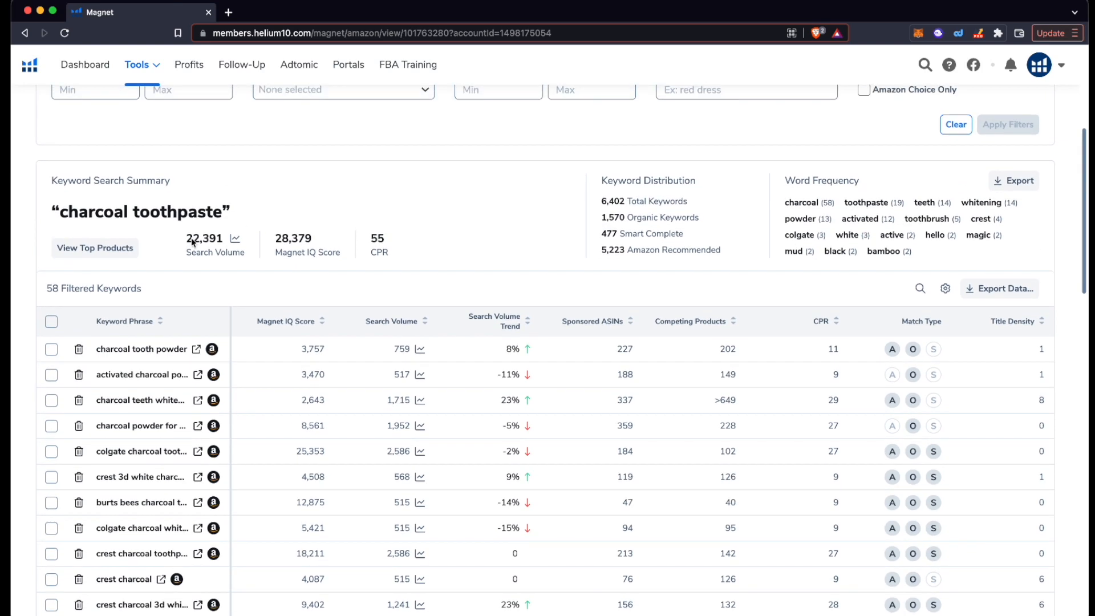
scroll(198, 275, "down", 4)
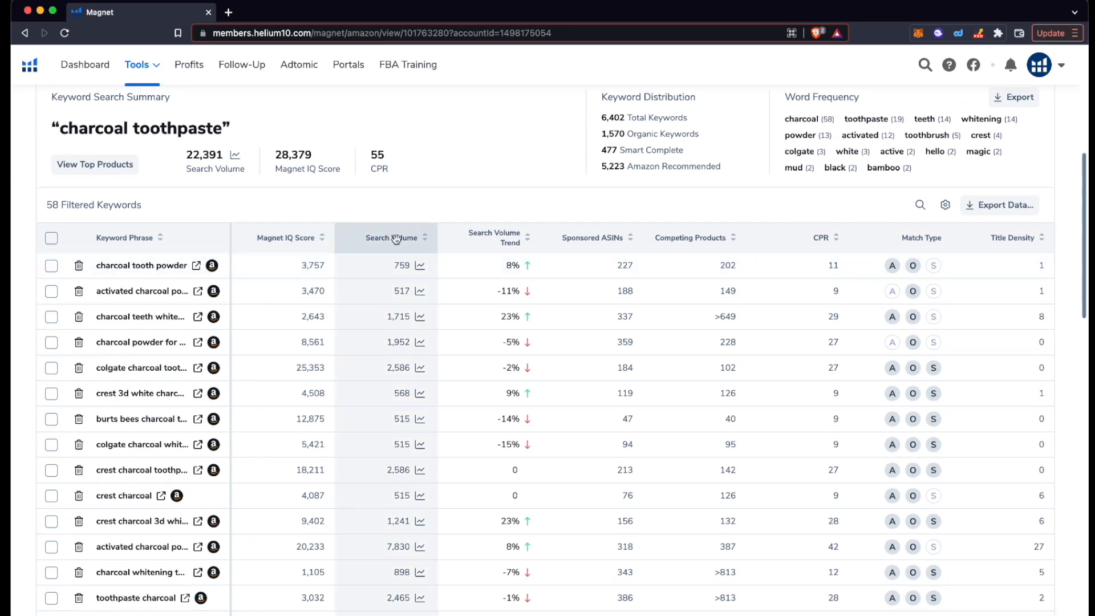
left_click(408, 239)
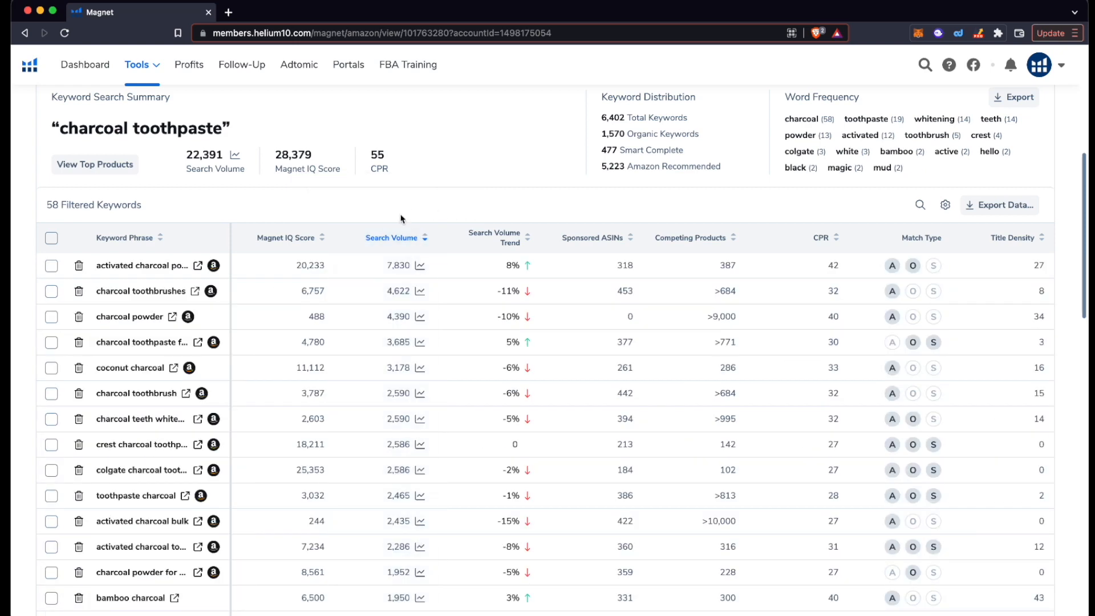
Step: Re-sort the keyword list by keyword phrase, reverse alphabetical, led by 'white charcoal'
scroll(411, 214, "down", 1)
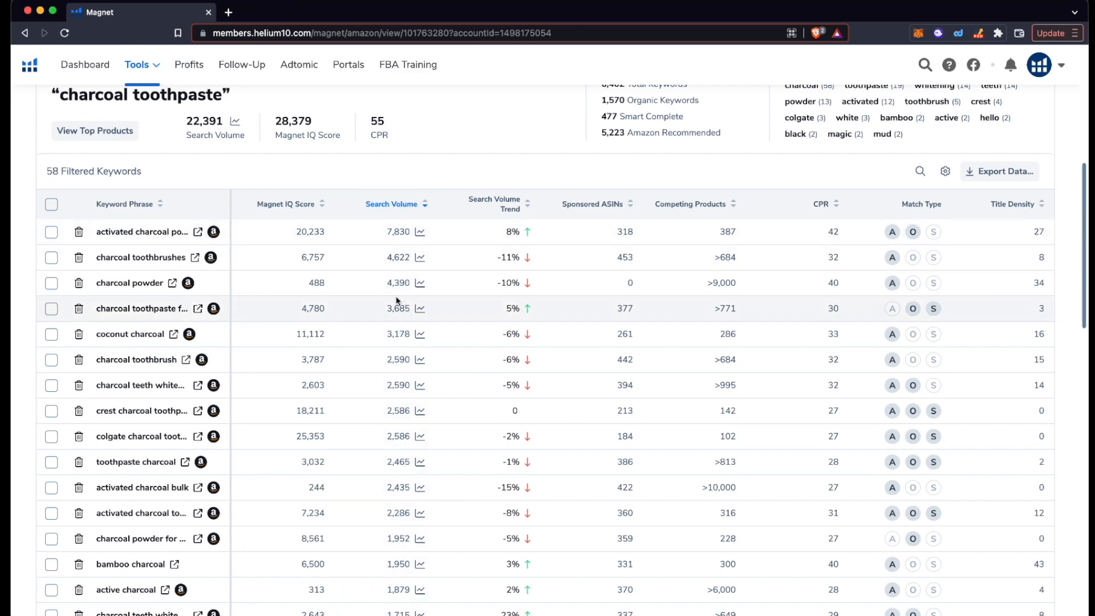
scroll(377, 302, "down", 2)
scroll(376, 303, "up", 2)
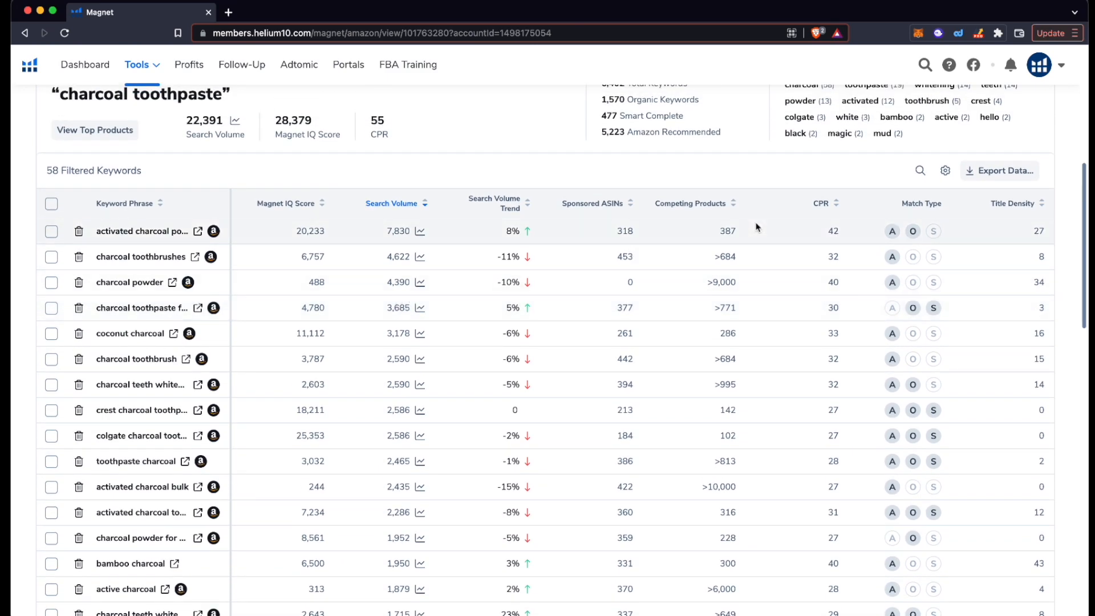
scroll(717, 287, "down", 1)
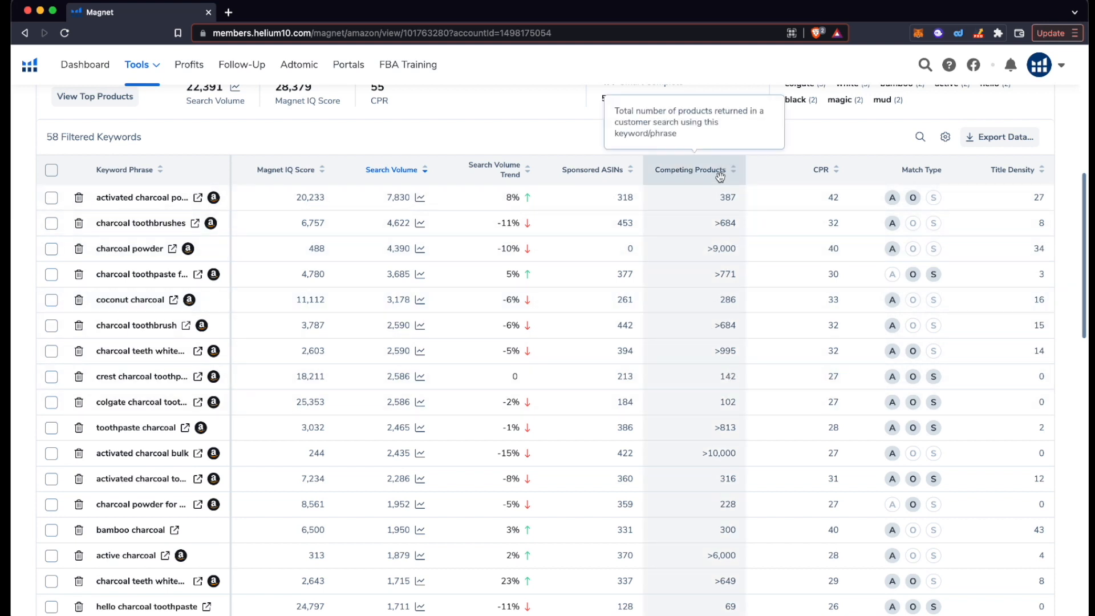
scroll(718, 390, "down", 1)
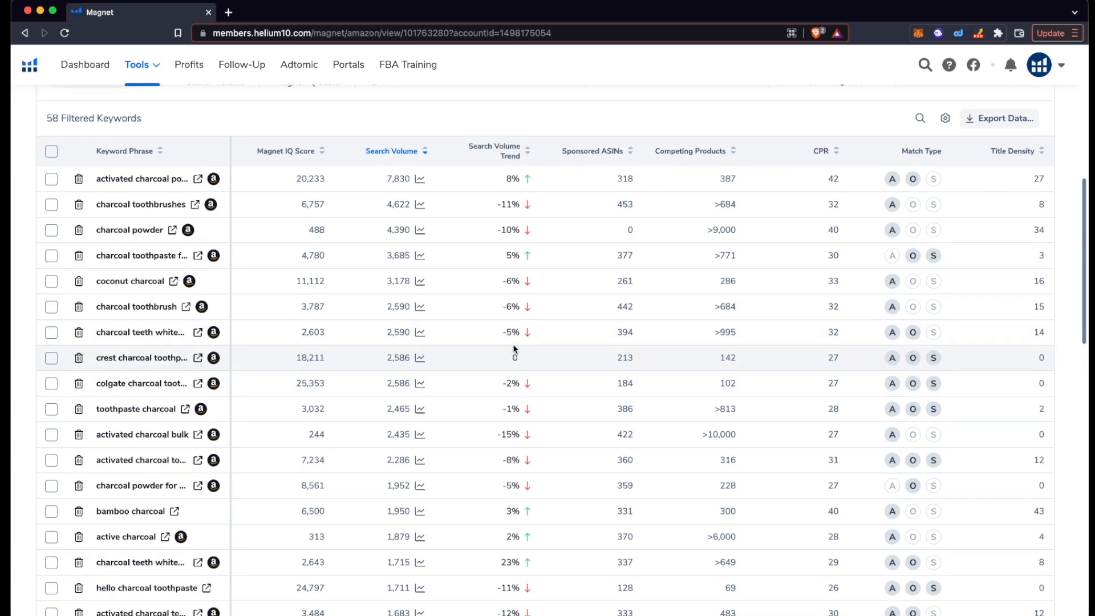
scroll(512, 344, "up", 1)
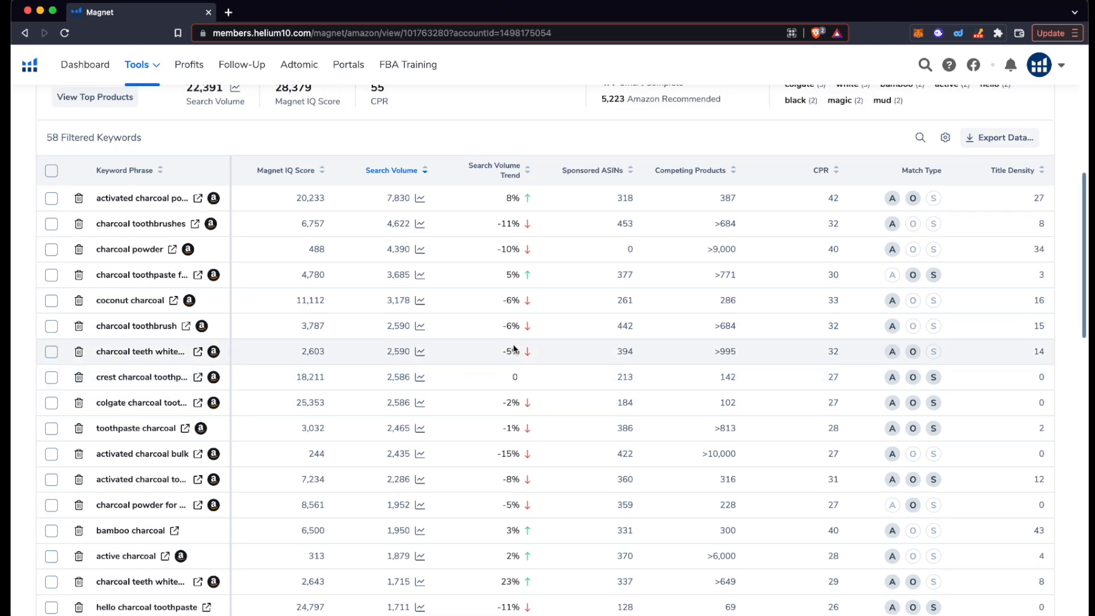
scroll(512, 344, "up", 2)
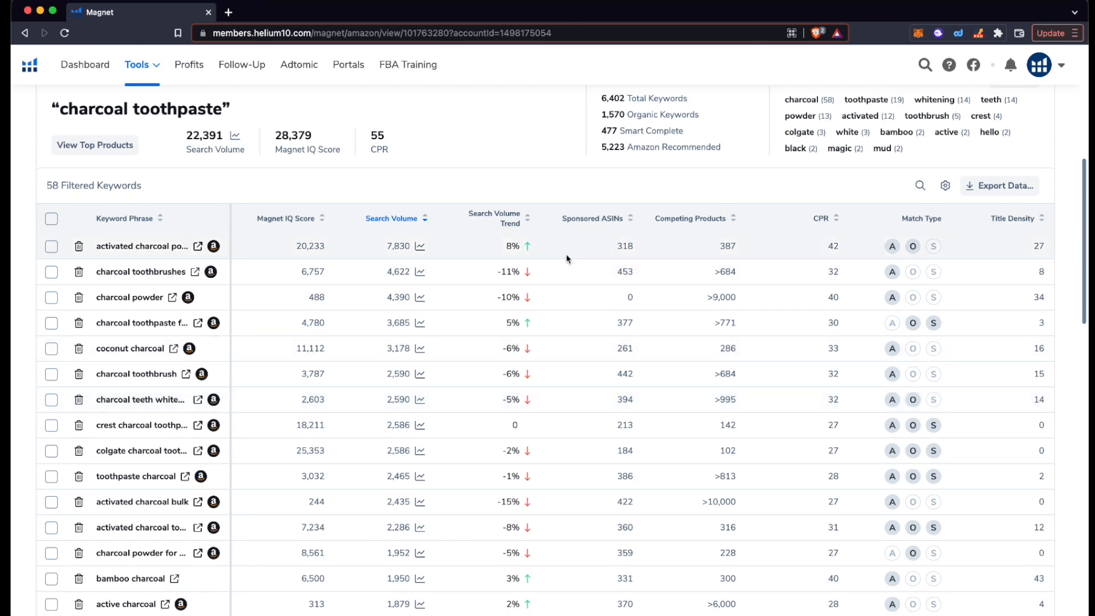
scroll(457, 247, "down", 1)
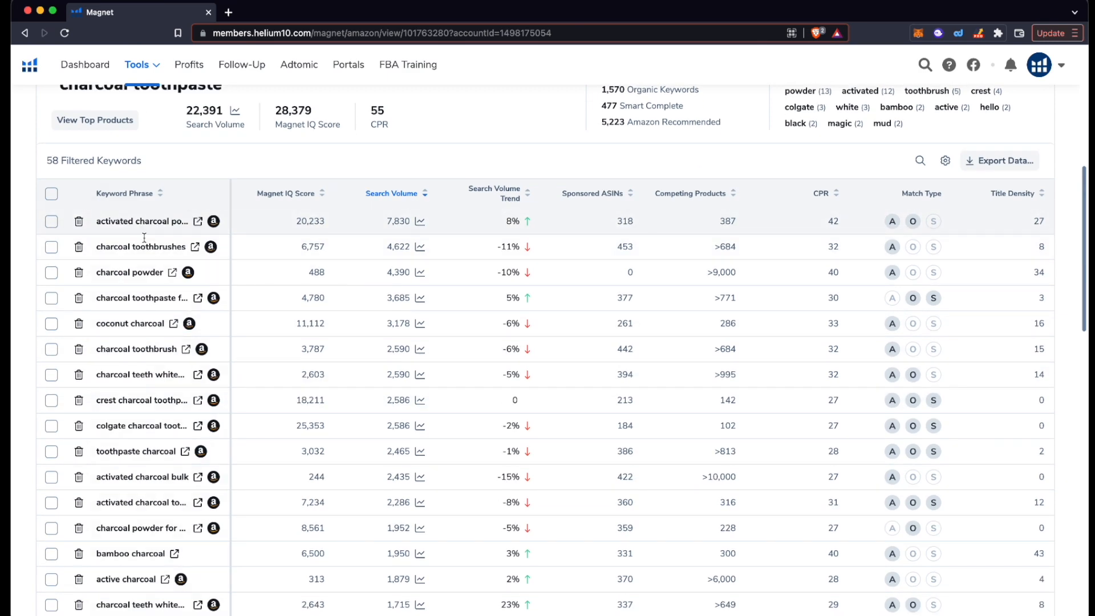
left_click(231, 195)
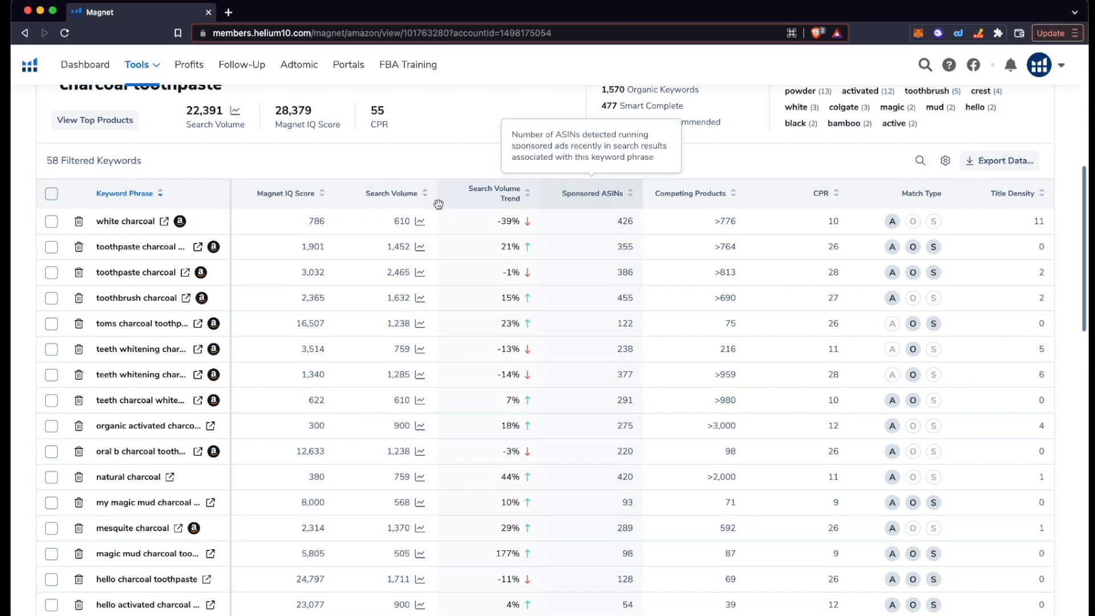
Step: Sort by search volume again, led by activated charcoal powder (7,830), and widen the Keyword Phrase column
left_click(398, 194)
left_click_drag(231, 195, 313, 188)
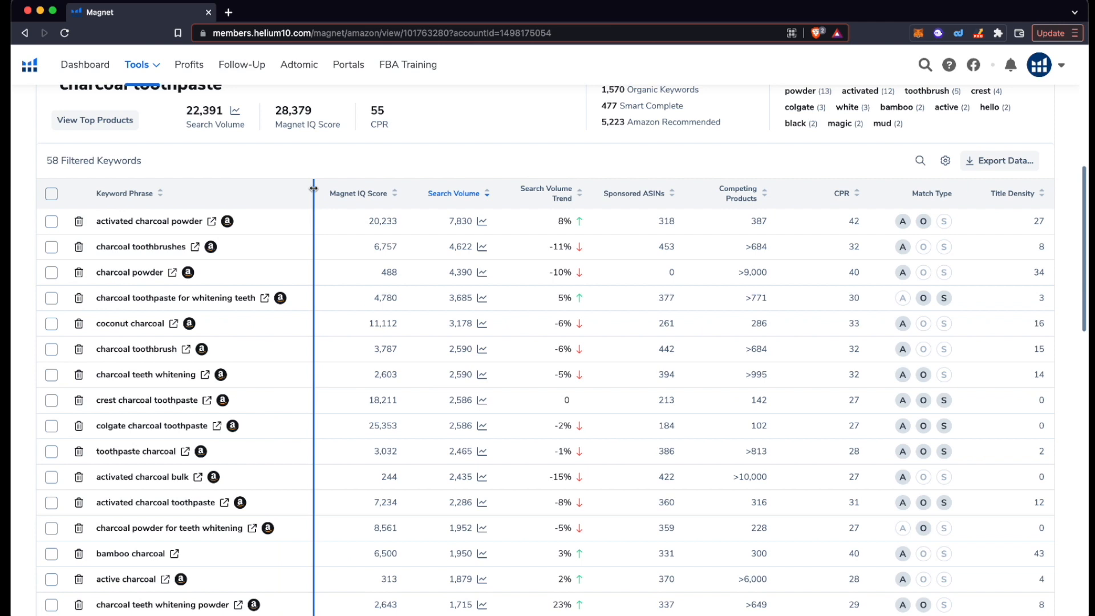
scroll(224, 156, "down", 1)
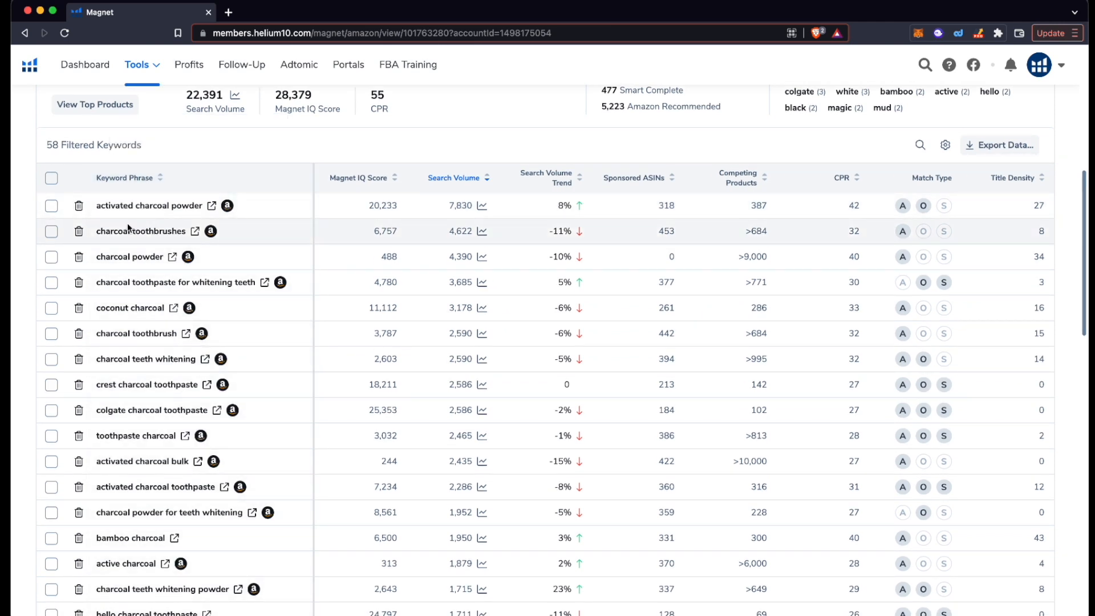
scroll(142, 216, "down", 1)
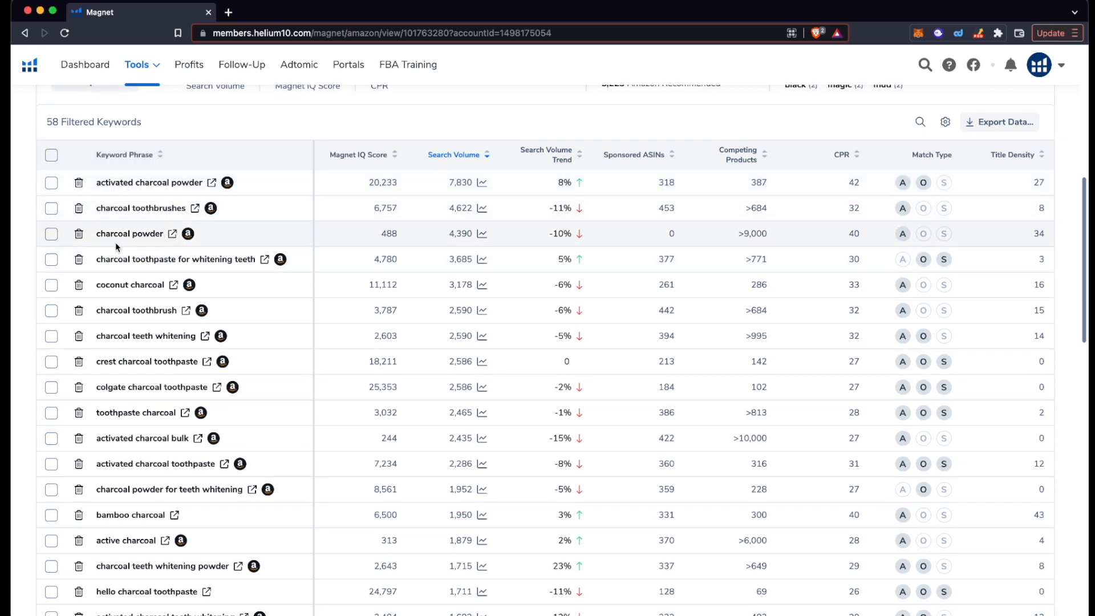
scroll(137, 257, "down", 1)
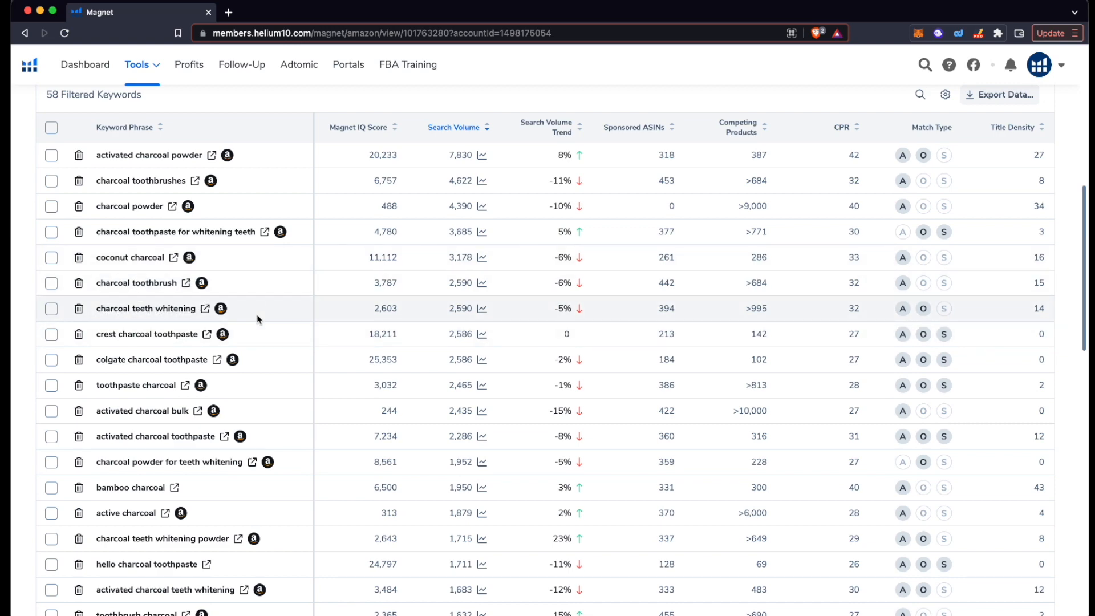
scroll(257, 318, "down", 4)
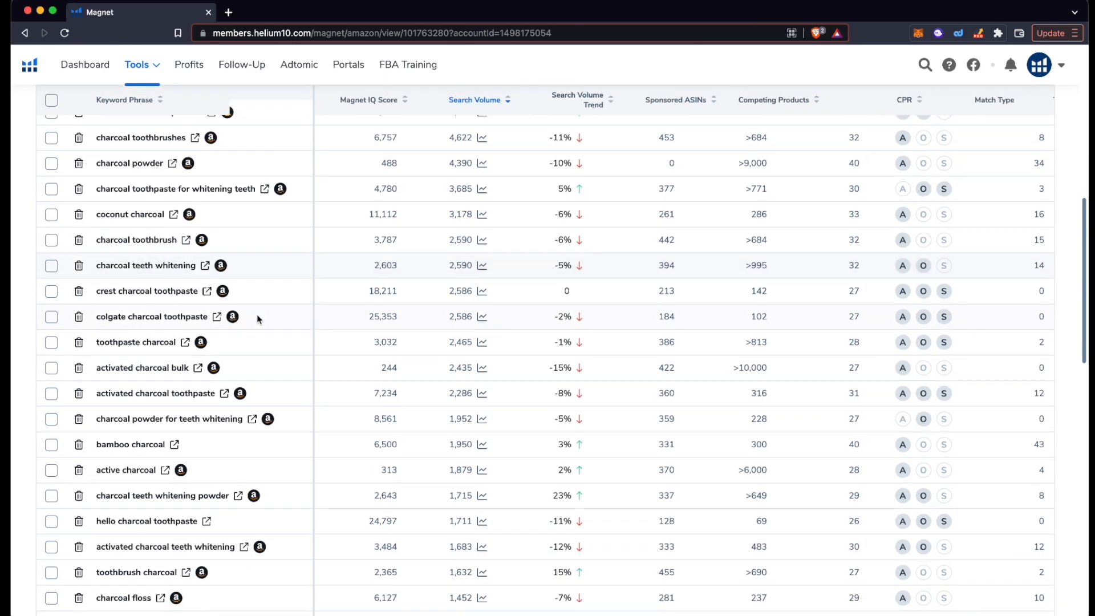
scroll(258, 318, "up", 5)
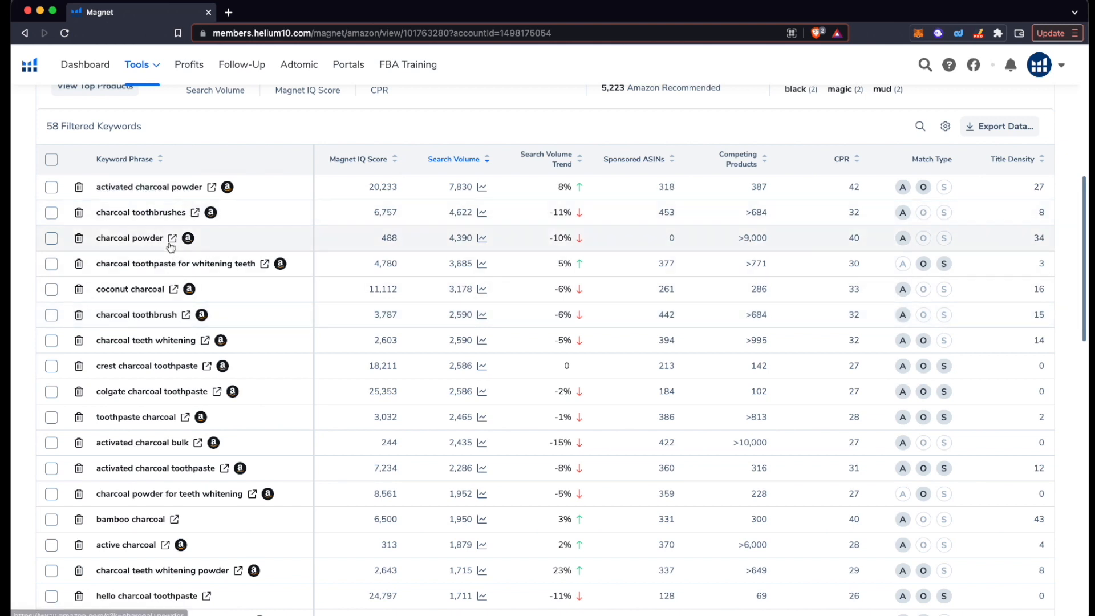
scroll(169, 244, "down", 1)
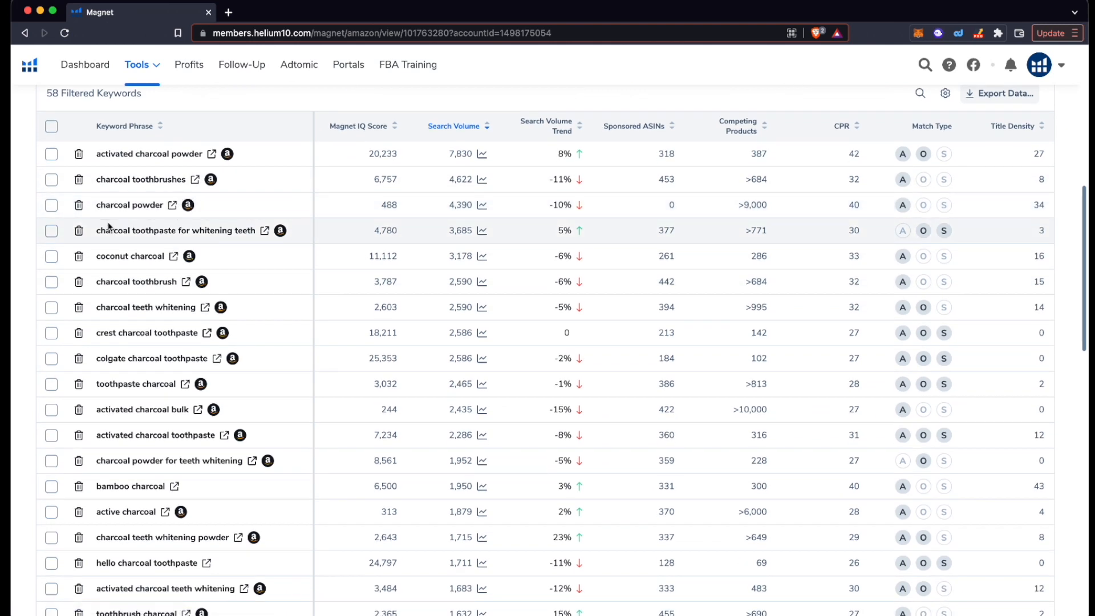
scroll(83, 213, "down", 1)
scroll(82, 214, "up", 1)
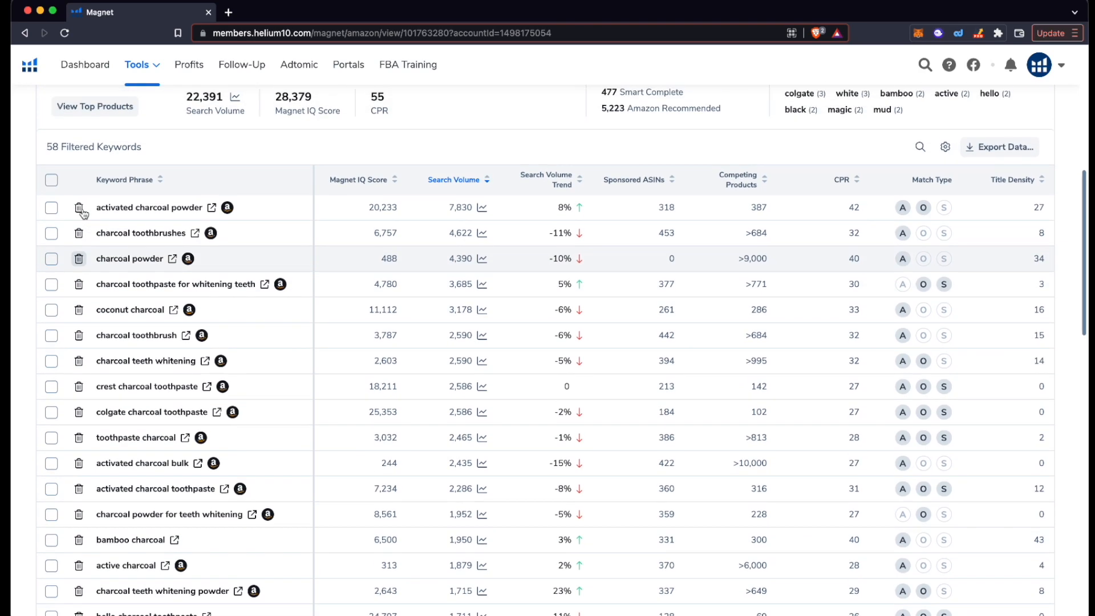
scroll(83, 214, "down", 1)
scroll(84, 214, "up", 1)
scroll(314, 279, "down", 3)
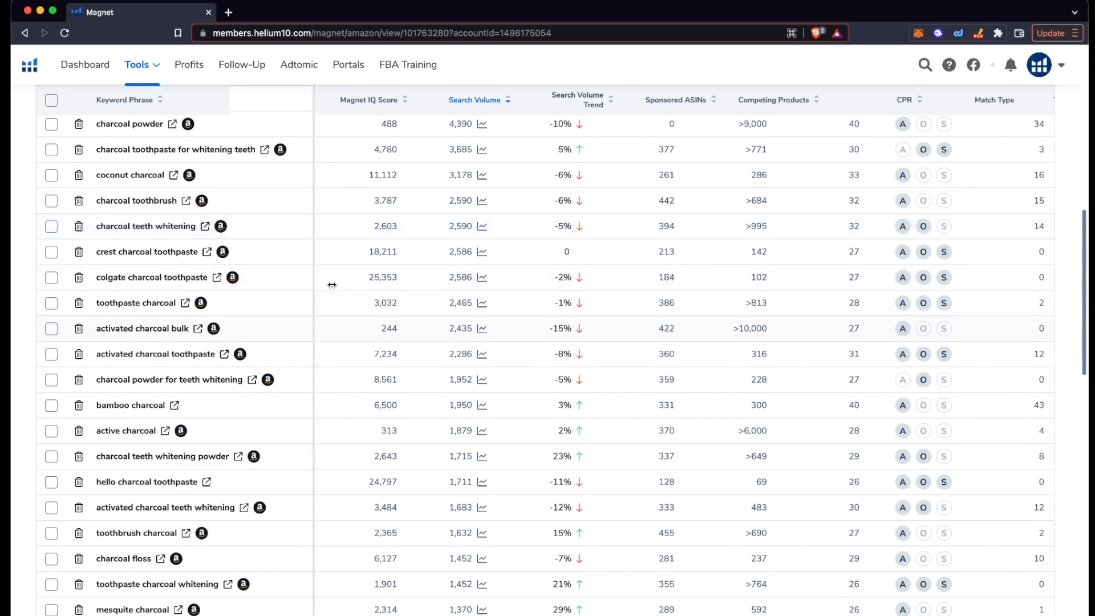
scroll(230, 346, "down", 3)
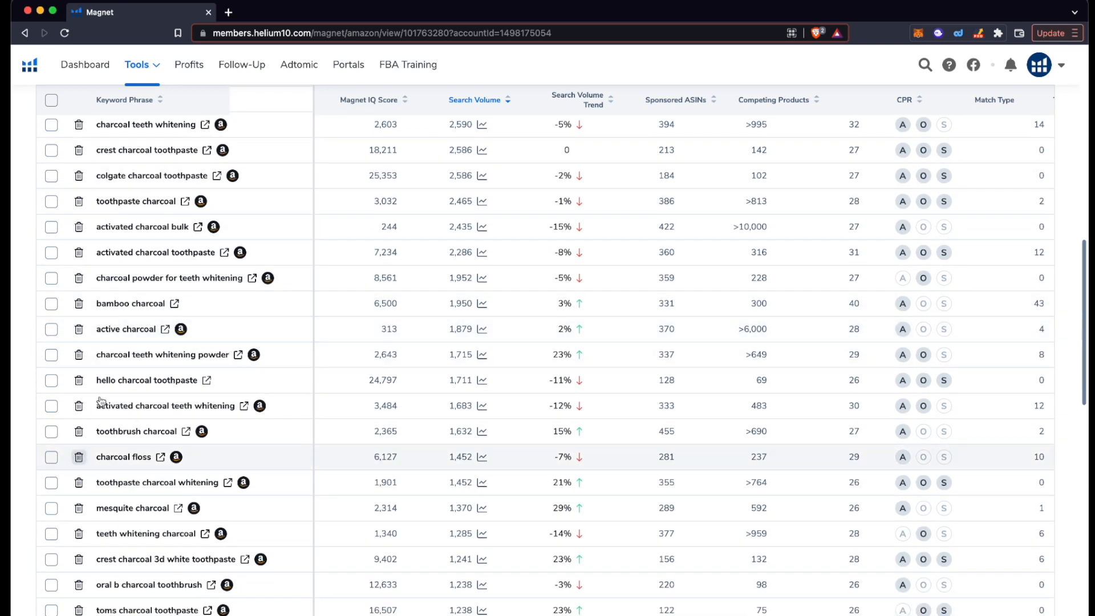
scroll(109, 376, "up", 4)
scroll(108, 375, "up", 3)
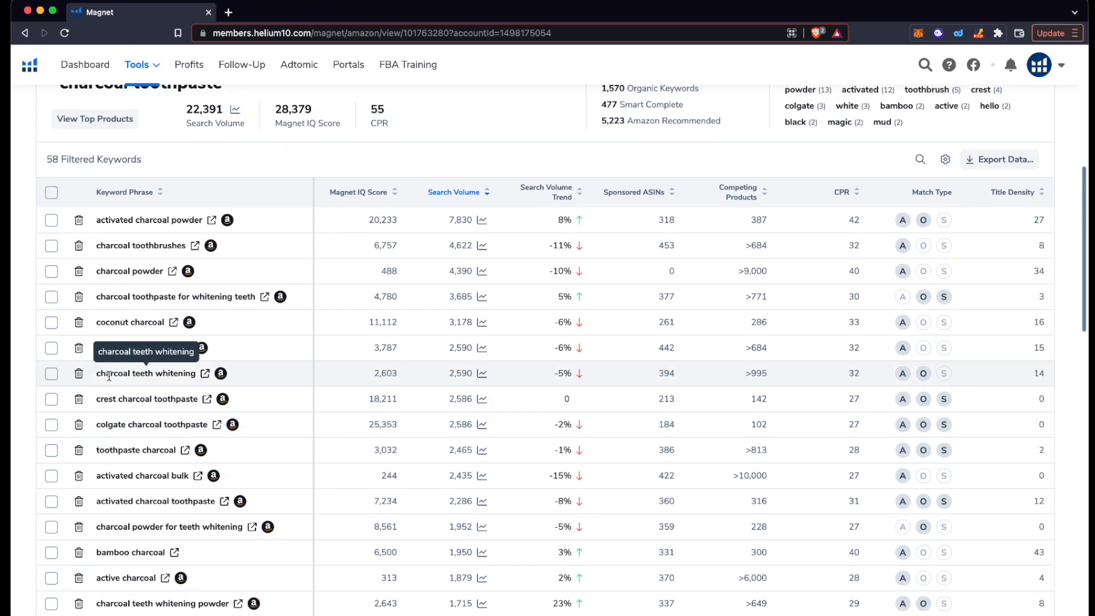
Step: Tick the top two keywords, activated charcoal powder (7,830) and charcoal toothbrushes (4,622)
left_click(51, 220)
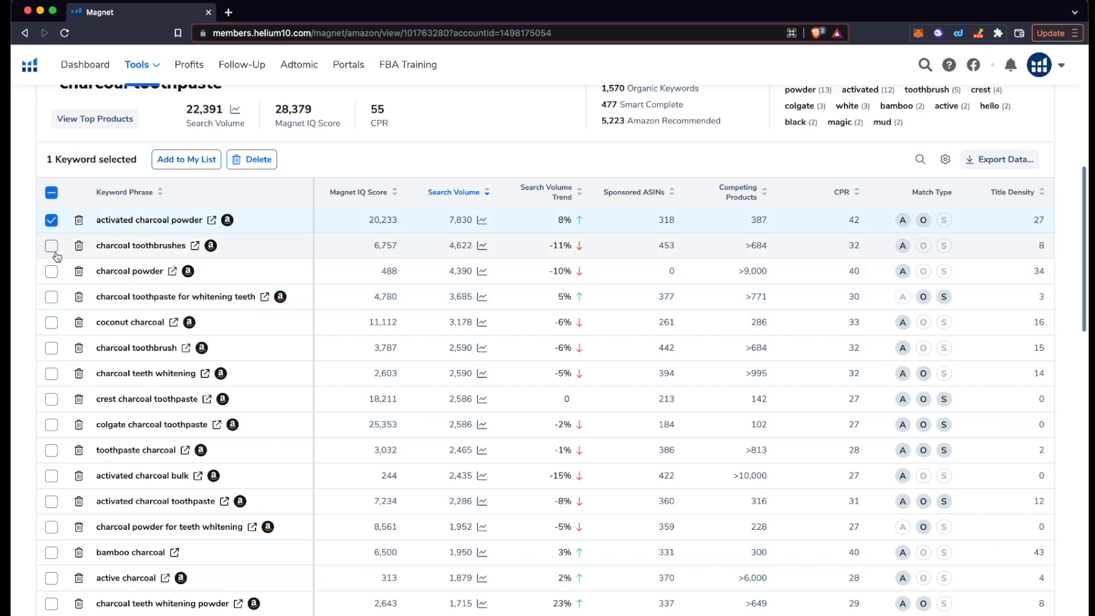
left_click(52, 246)
scroll(53, 268, "up", 1)
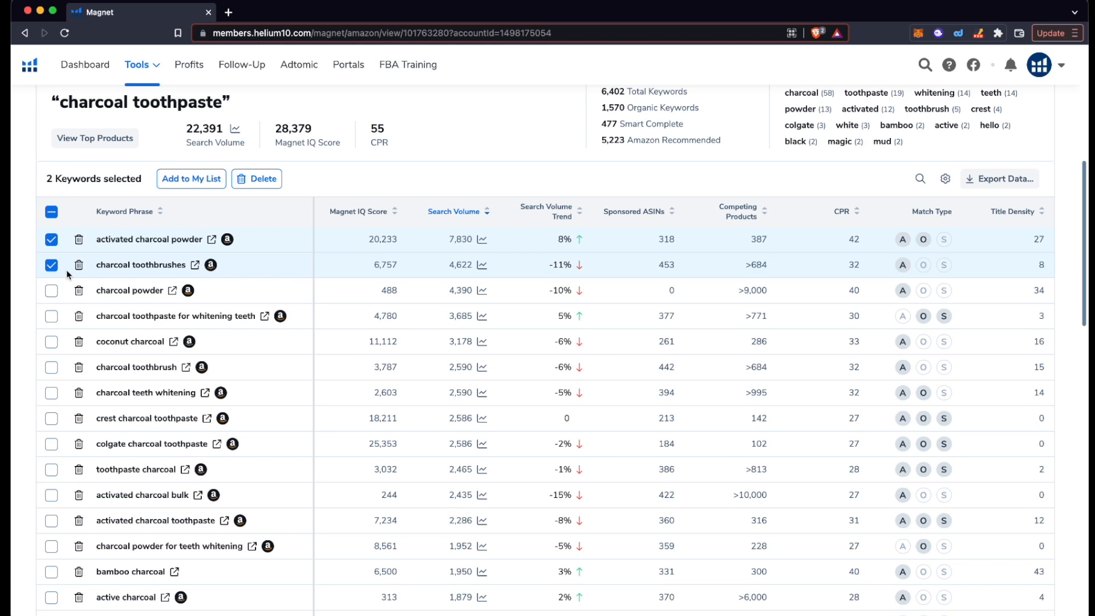
scroll(72, 302, "up", 1)
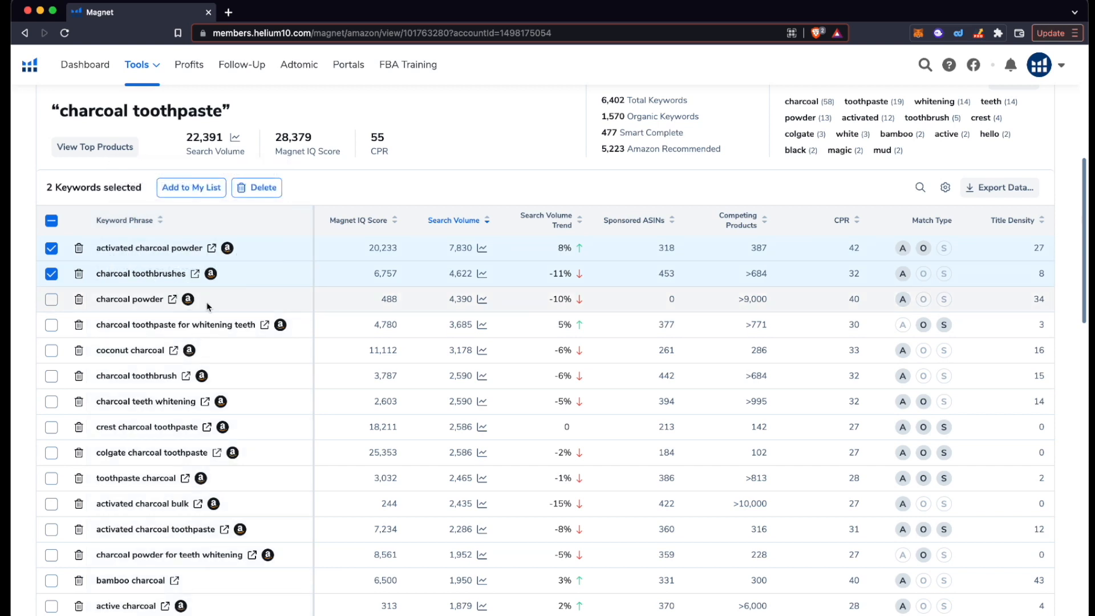
scroll(209, 307, "up", 1)
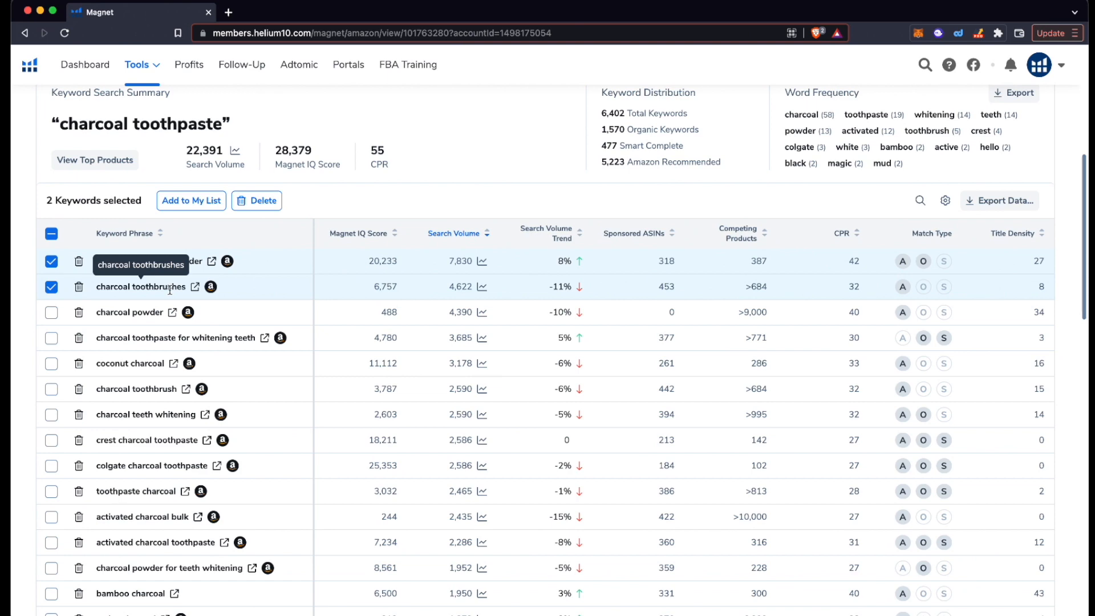
scroll(170, 291, "down", 1)
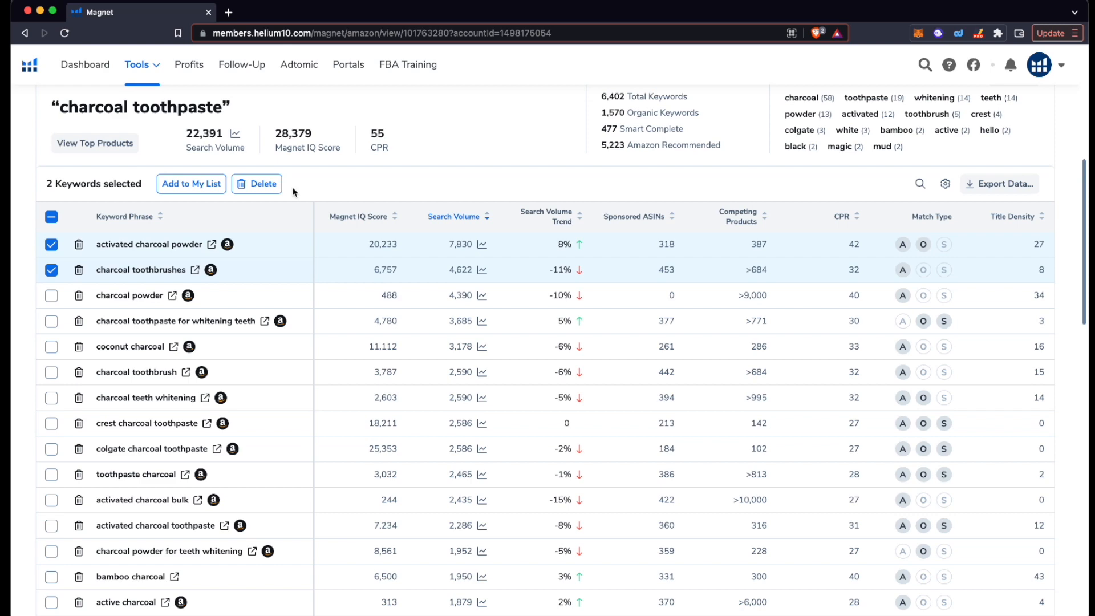
scroll(293, 191, "up", 1)
scroll(293, 192, "down", 1)
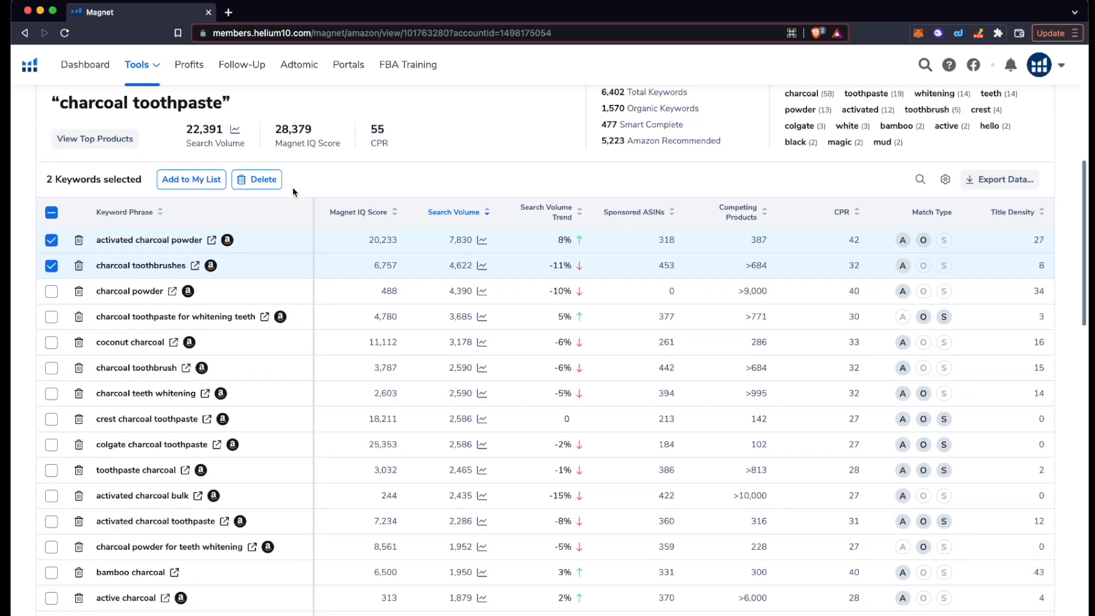
mouse_move(211, 264)
scroll(200, 245, "down", 1)
scroll(197, 240, "up", 2)
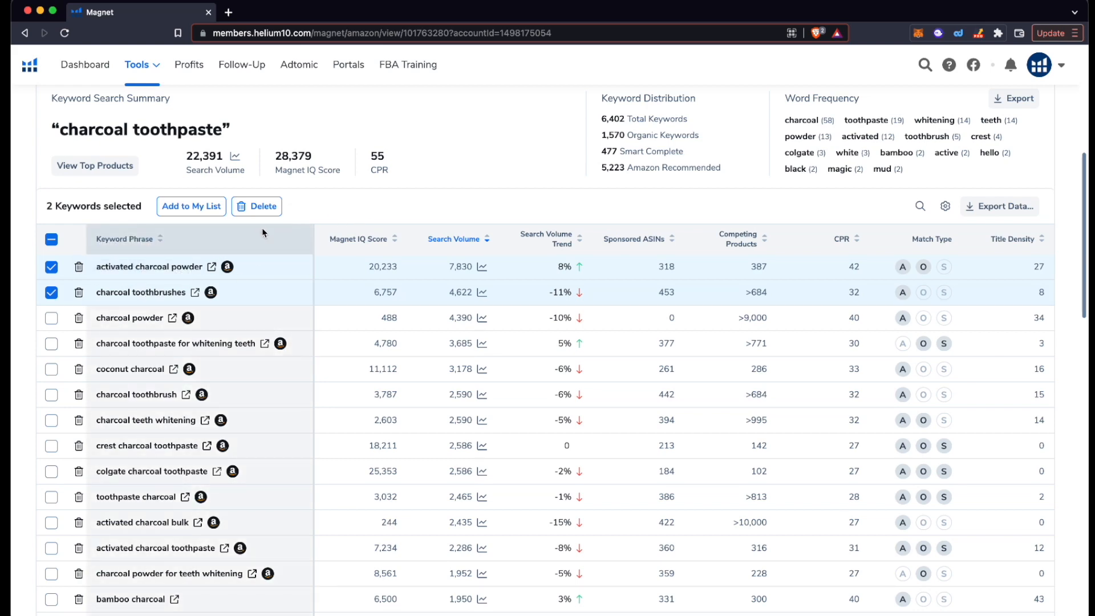
scroll(268, 222, "down", 1)
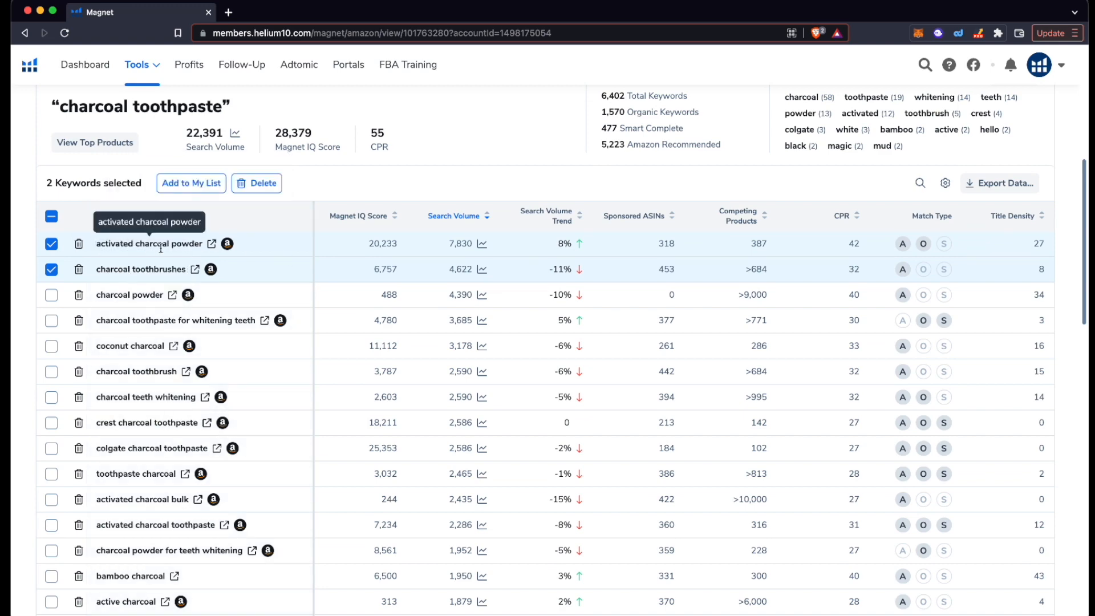
scroll(272, 237, "up", 1)
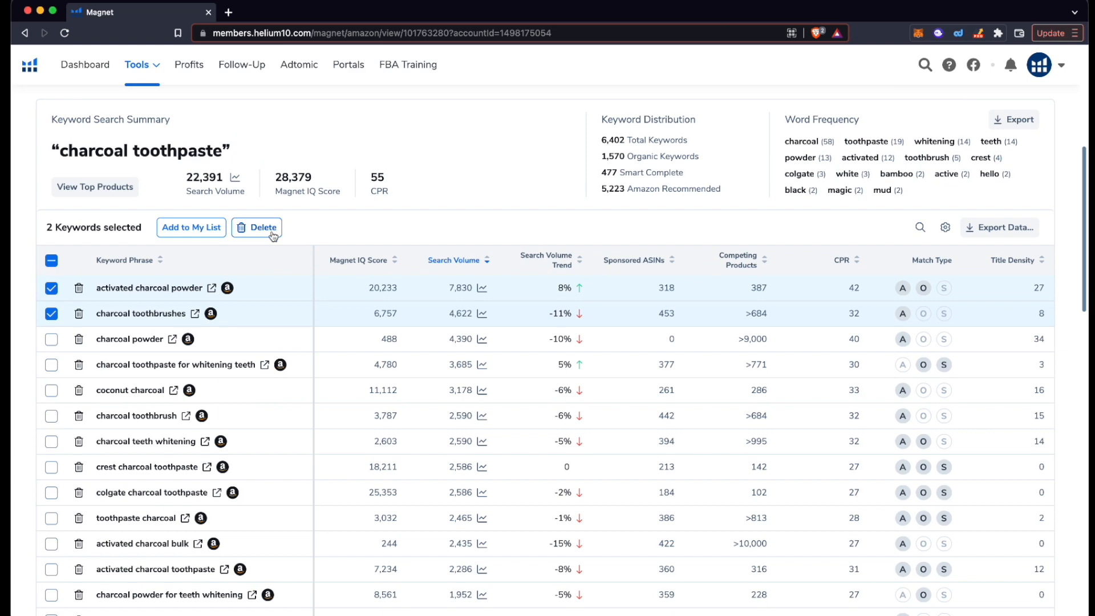
scroll(272, 238, "down", 1)
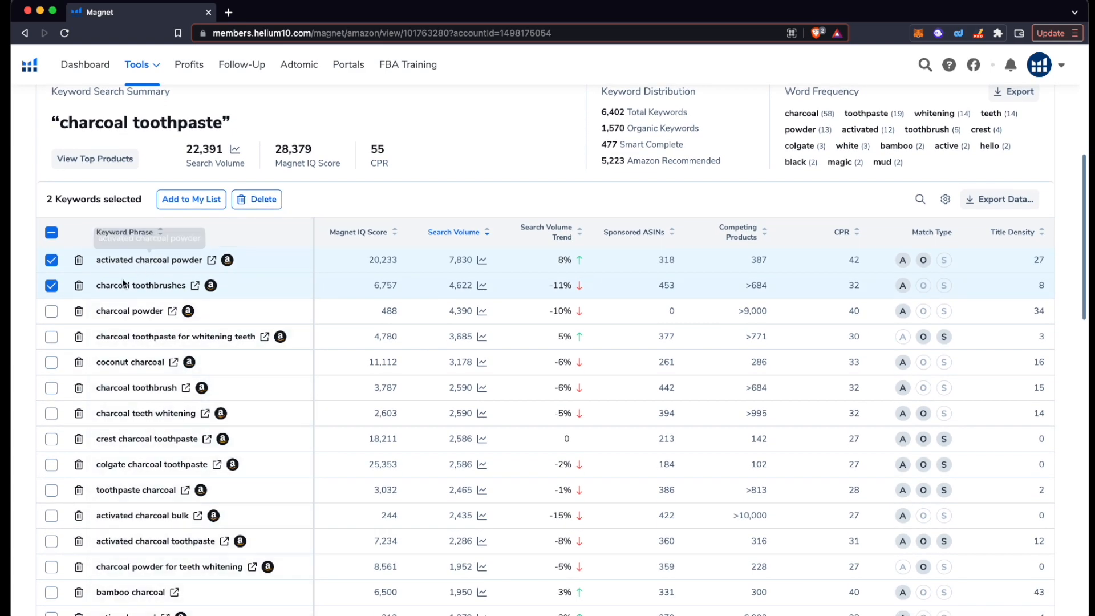
mouse_move(187, 311)
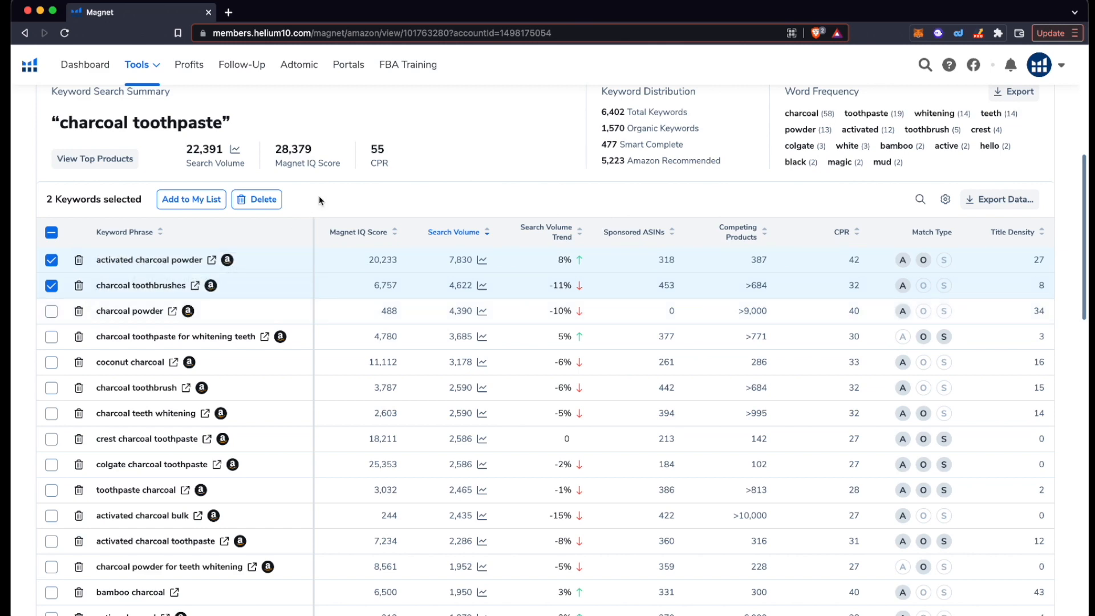
scroll(320, 197, "down", 1)
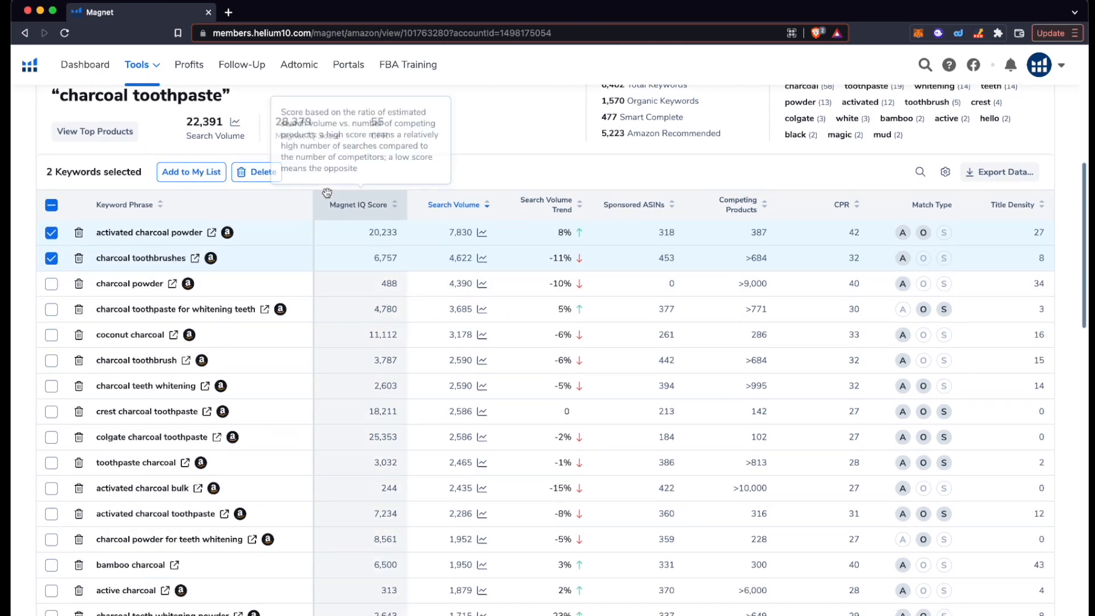
scroll(327, 193, "down", 1)
Step: Untick the two previously selected keywords
left_click(52, 201)
left_click(51, 227)
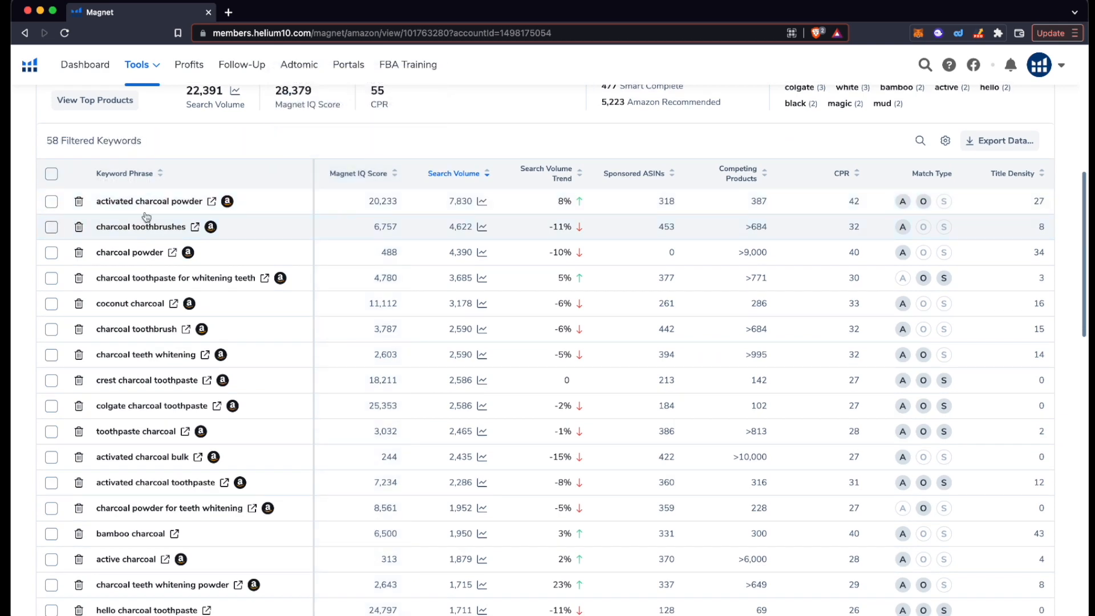
scroll(191, 203, "down", 1)
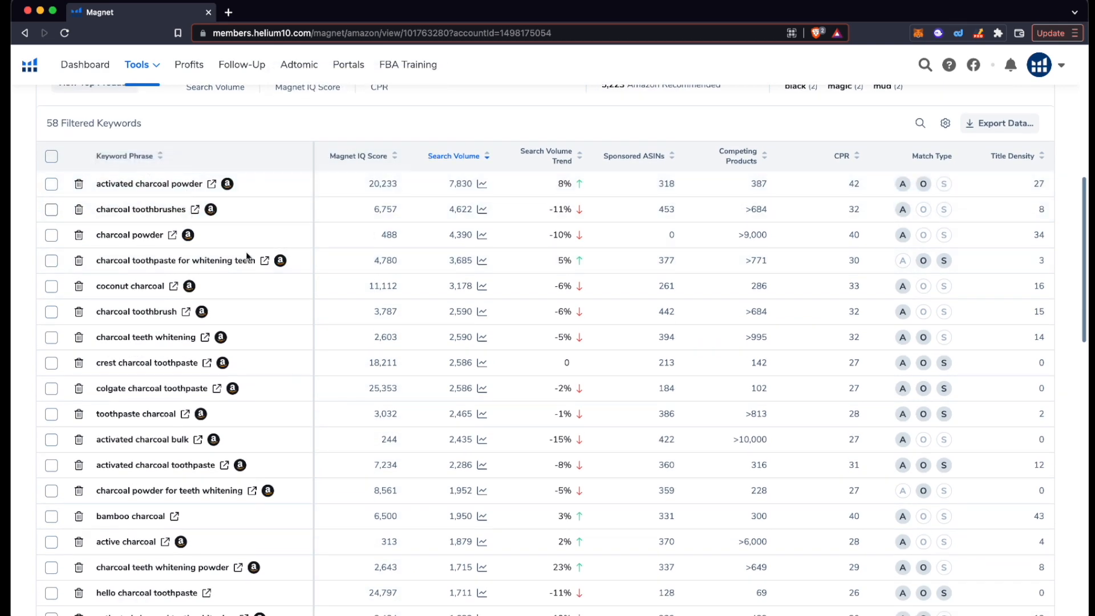
scroll(282, 281, "down", 1)
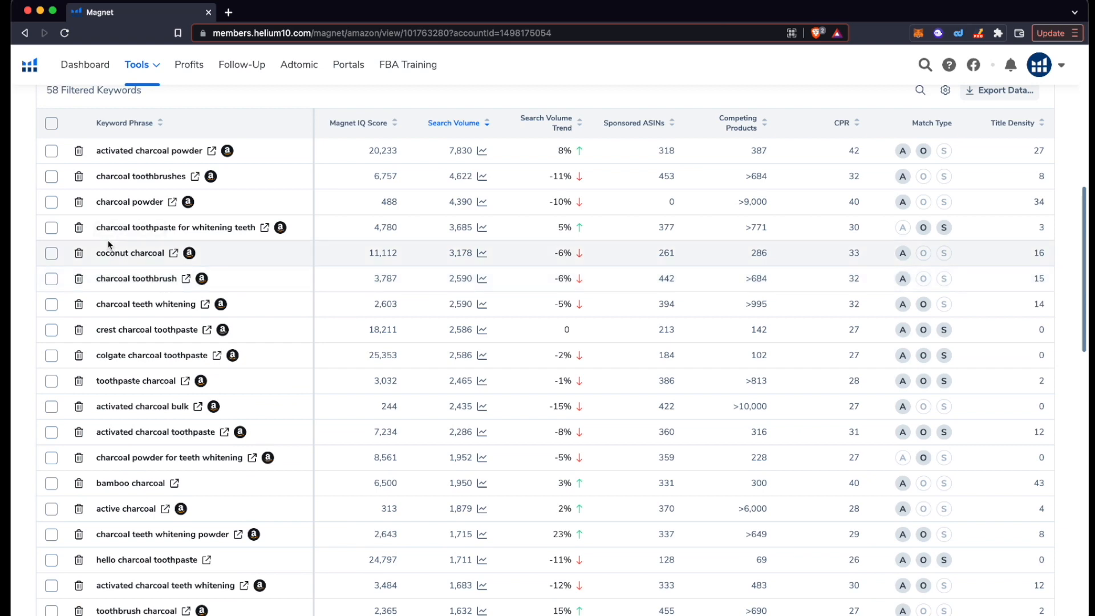
scroll(80, 258, "down", 2)
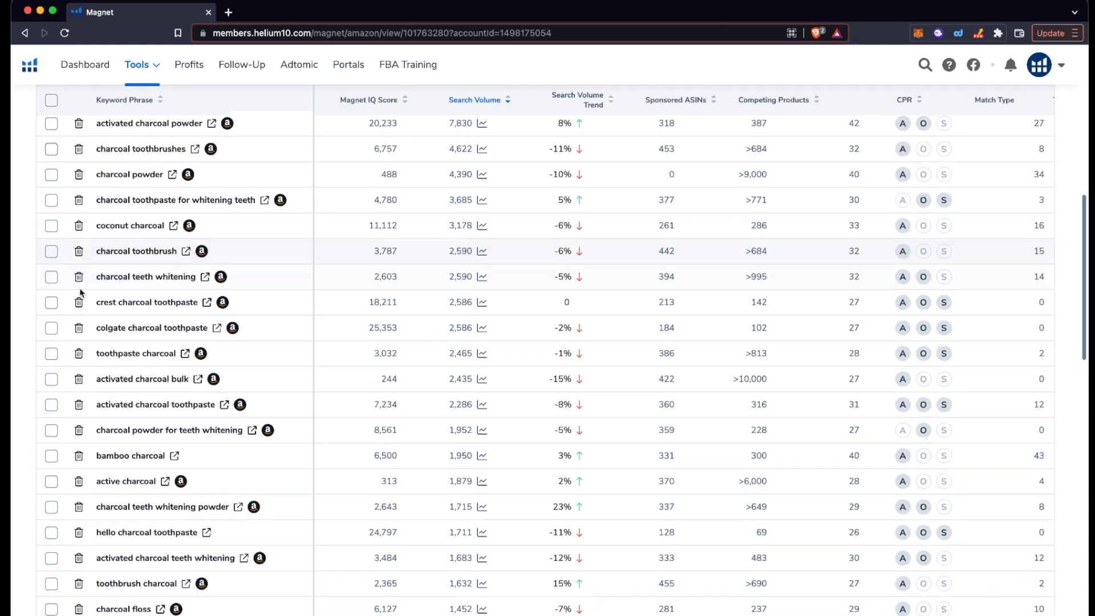
Step: Tick charcoal teeth whitening, crest charcoal toothpaste and colgate charcoal toothpaste
left_click(52, 250)
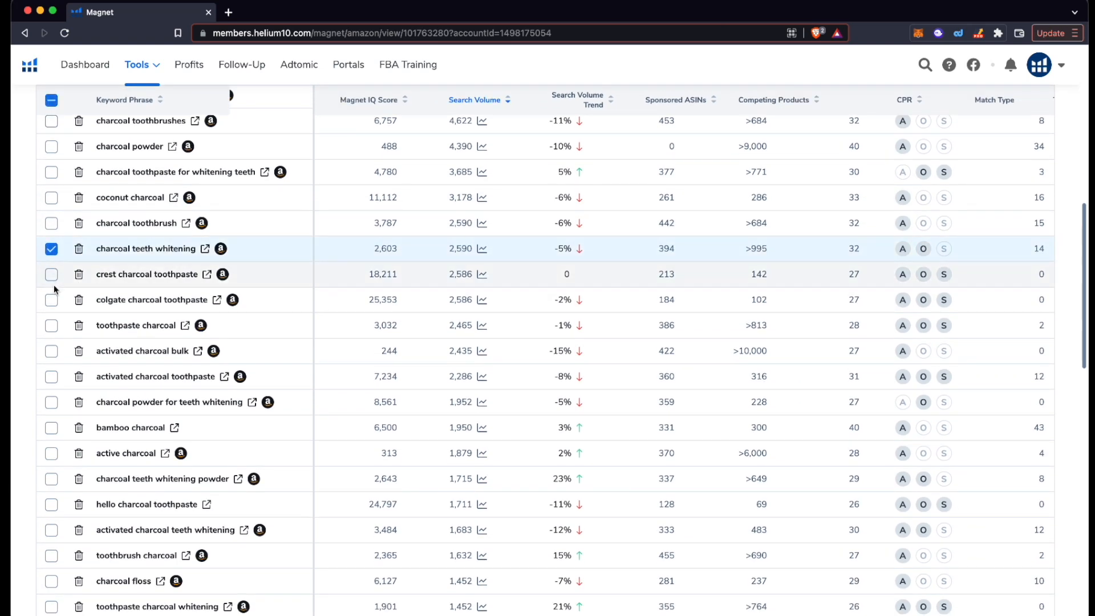
scroll(53, 280, "down", 1)
left_click(52, 253)
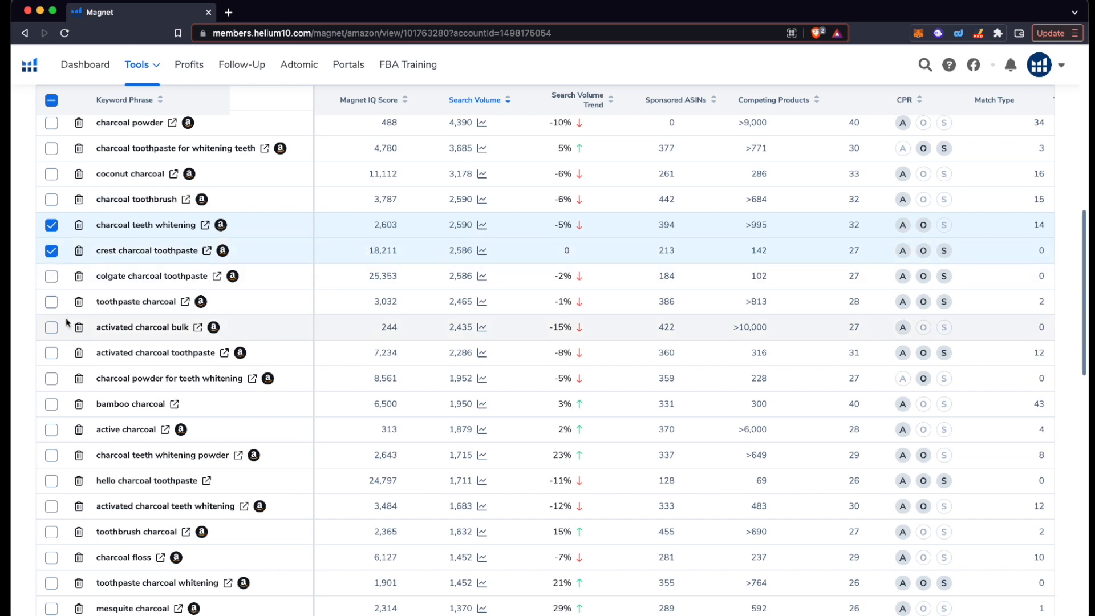
left_click(52, 277)
scroll(52, 280, "down", 3)
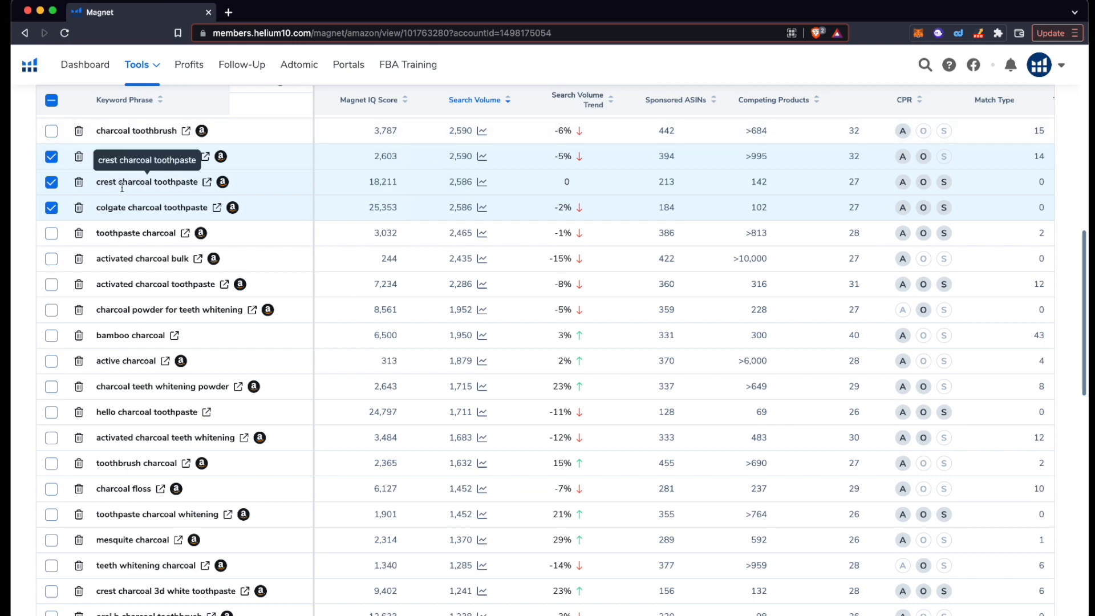
scroll(100, 172, "down", 1)
scroll(98, 245, "up", 2)
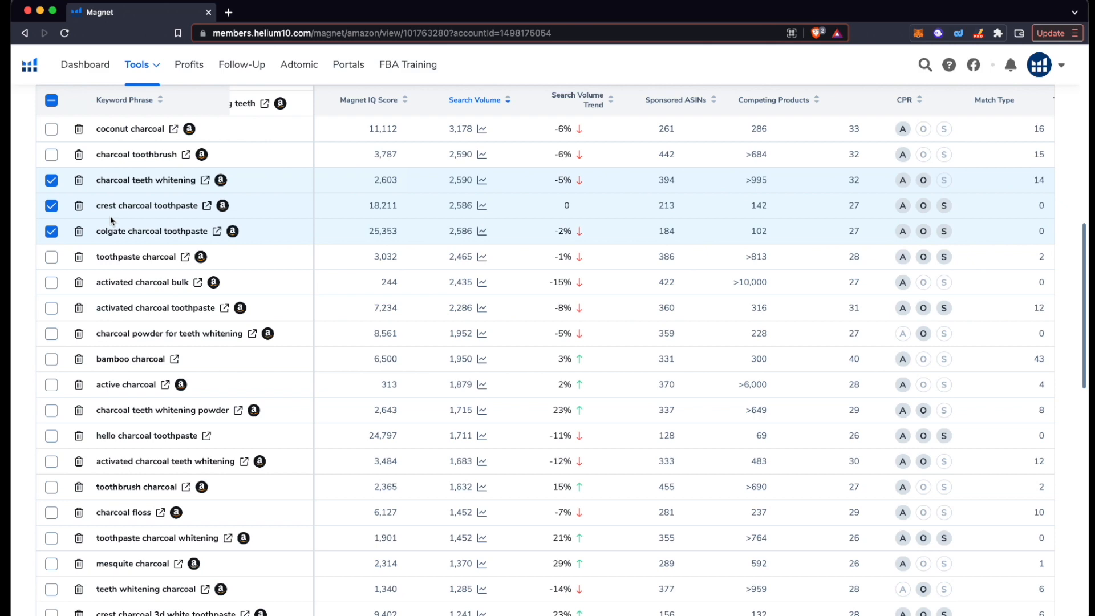
scroll(111, 217, "down", 2)
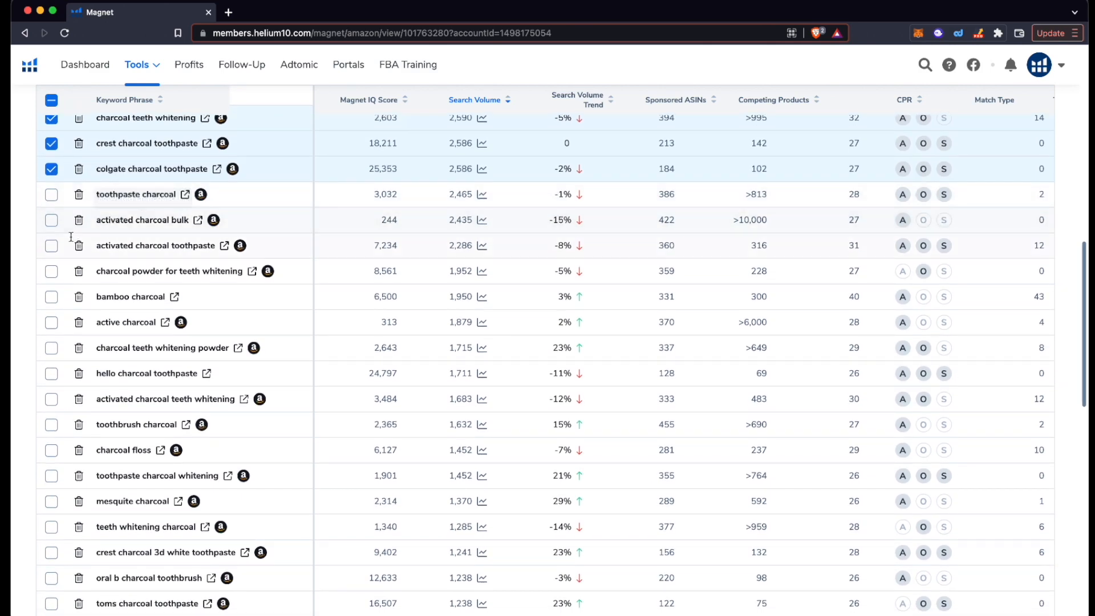
scroll(57, 251, "down", 1)
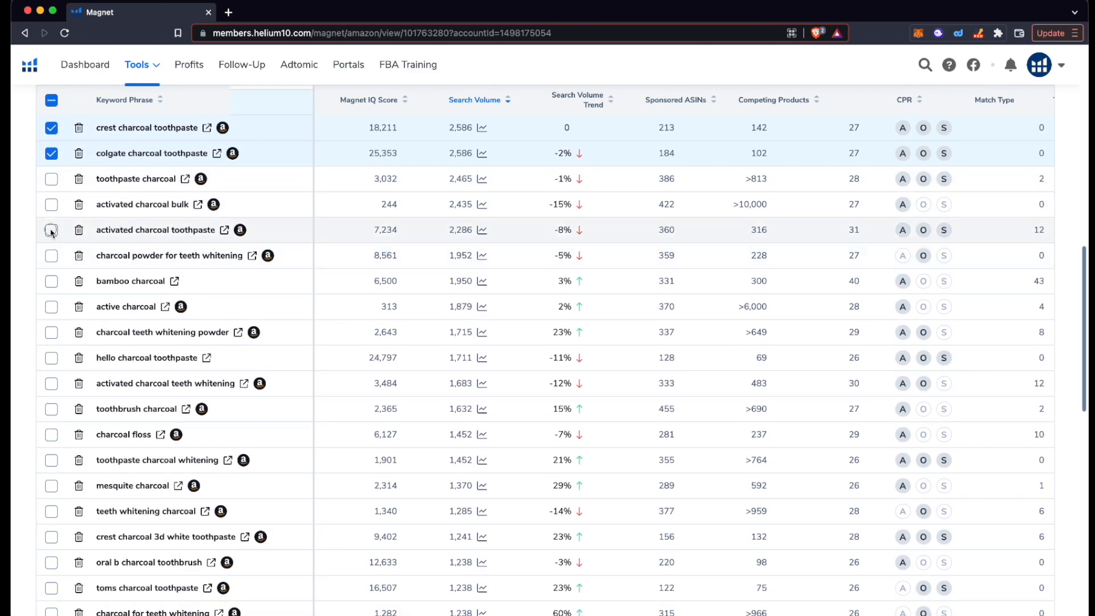
Step: Tick activated charcoal toothpaste, charcoal powder for teeth whitening, activated charcoal teeth whitening and toothpaste charcoal whitening
left_click(51, 229)
scroll(54, 314, "down", 1)
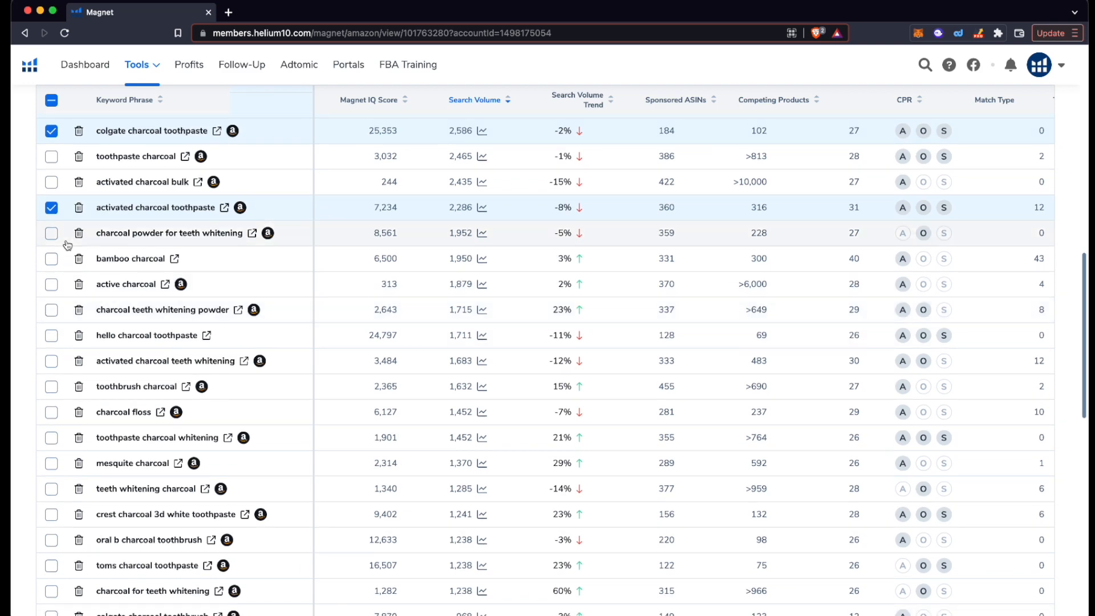
left_click(51, 234)
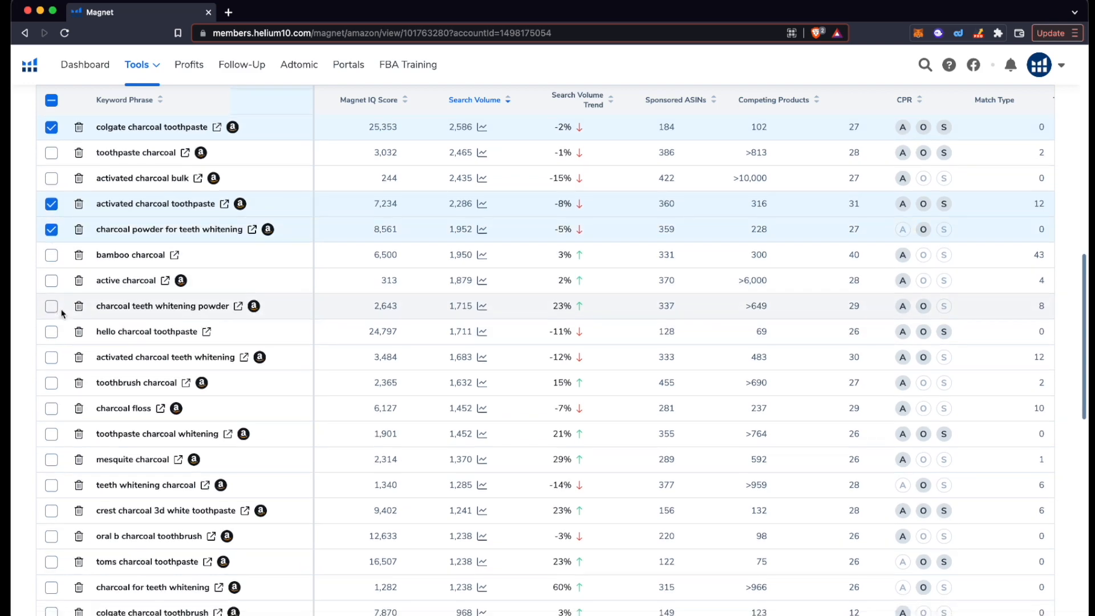
scroll(54, 279, "down", 1)
scroll(54, 280, "down", 1)
scroll(54, 280, "down", 1)
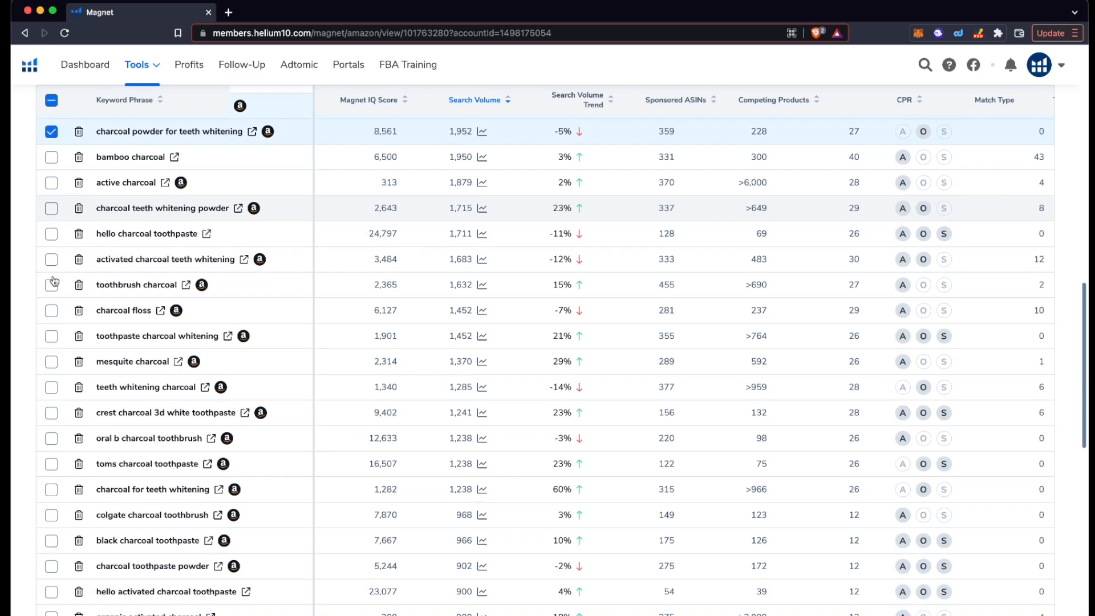
left_click(53, 255)
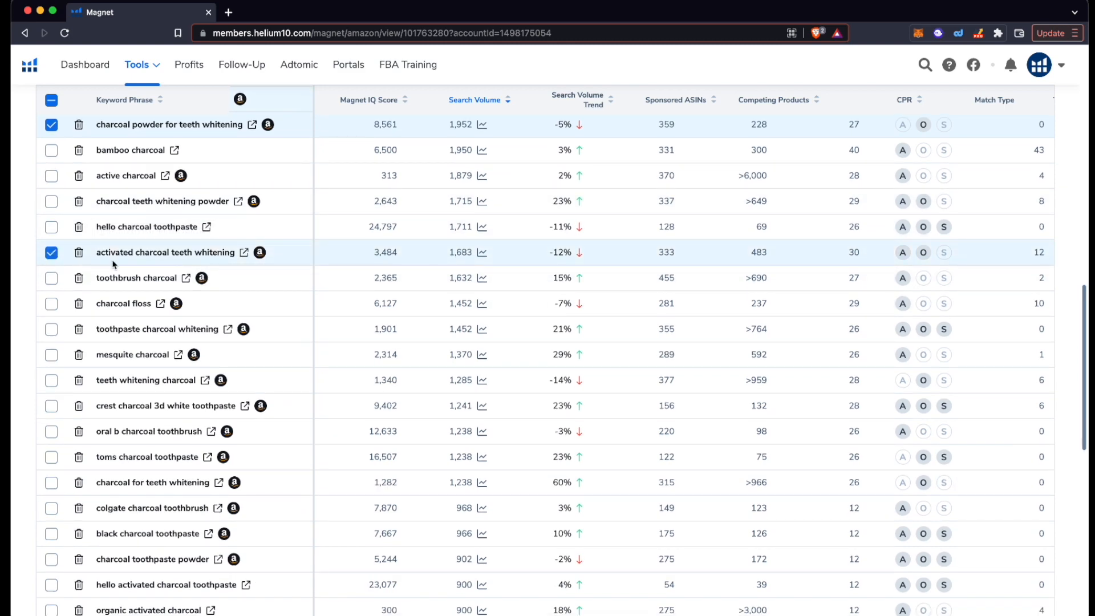
scroll(113, 264, "up", 6)
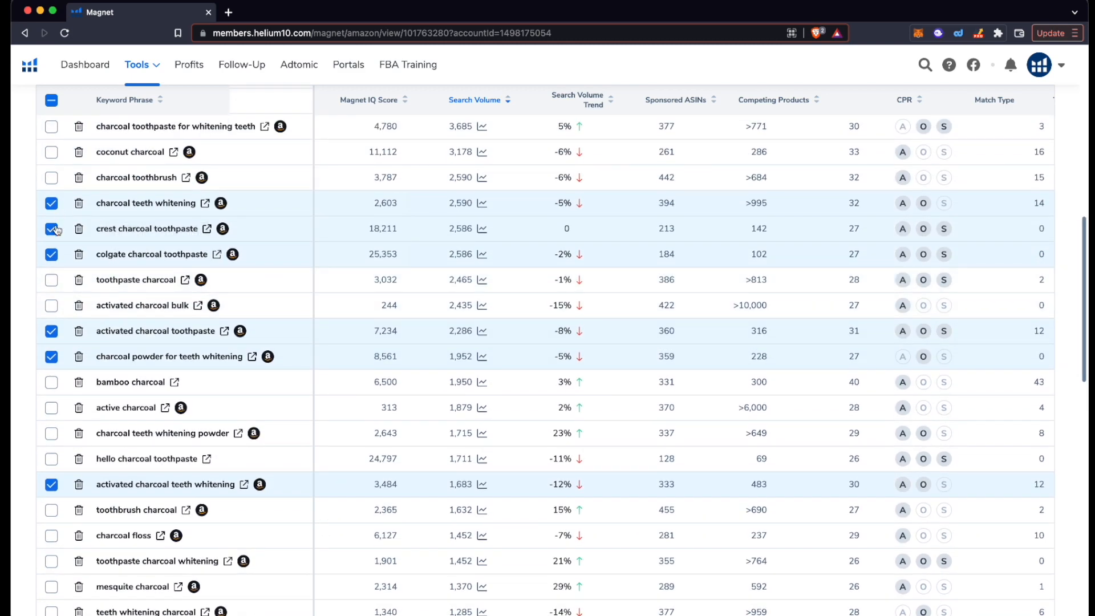
scroll(64, 426, "down", 3)
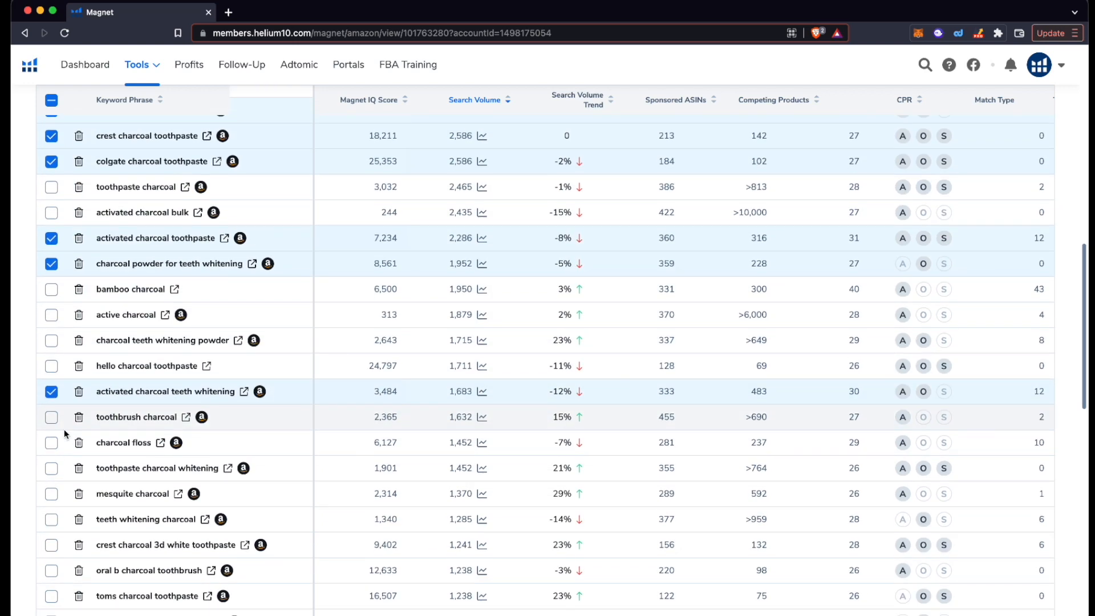
scroll(64, 429, "down", 2)
left_click(51, 402)
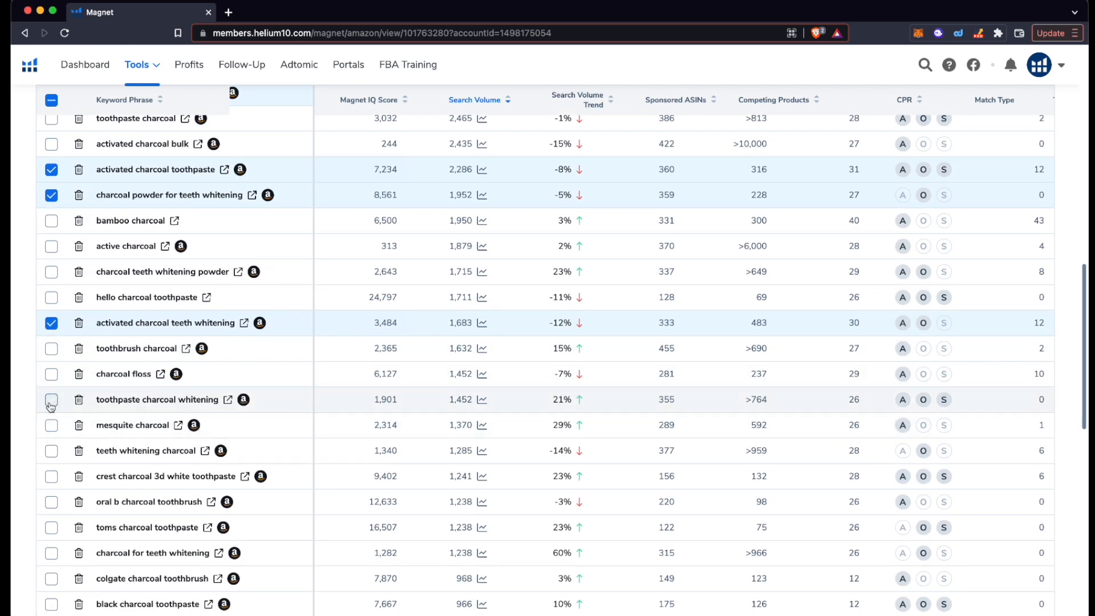
scroll(51, 405, "up", 1)
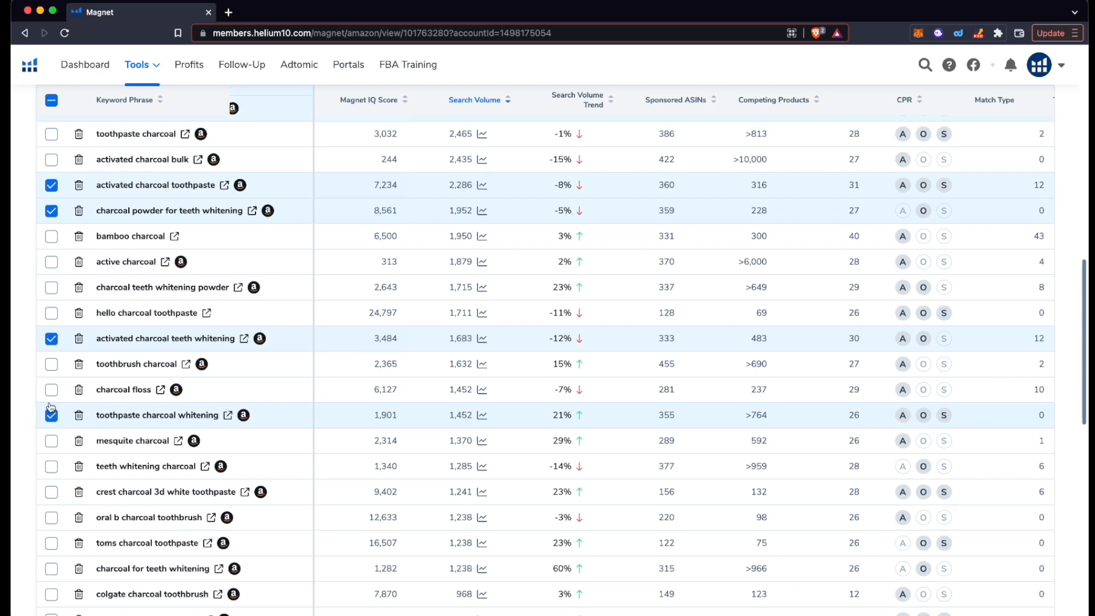
scroll(50, 406, "up", 3)
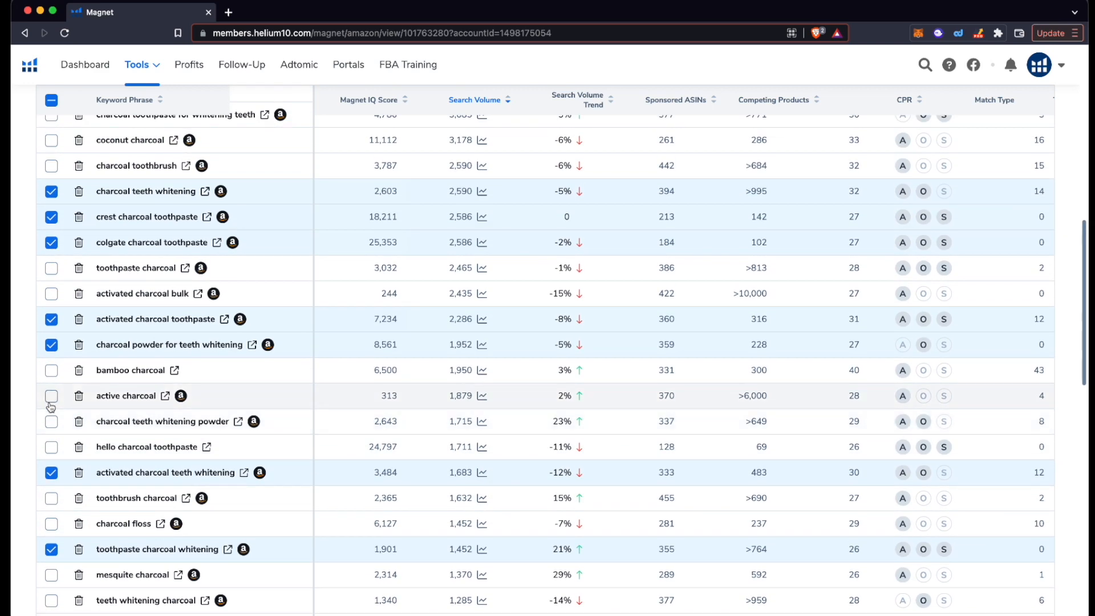
scroll(50, 407, "up", 1)
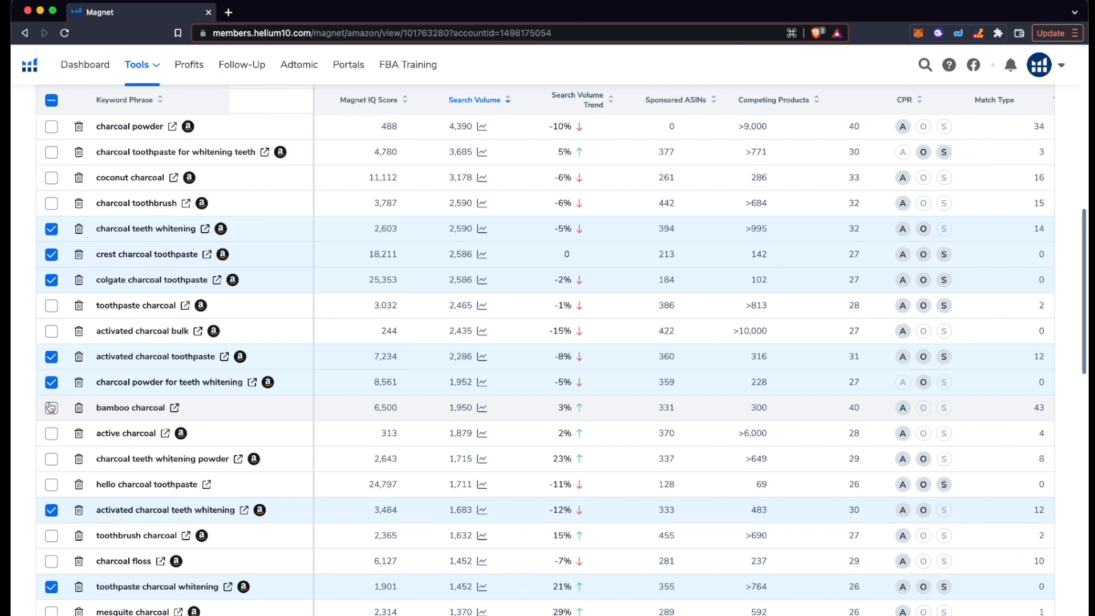
scroll(50, 407, "down", 1)
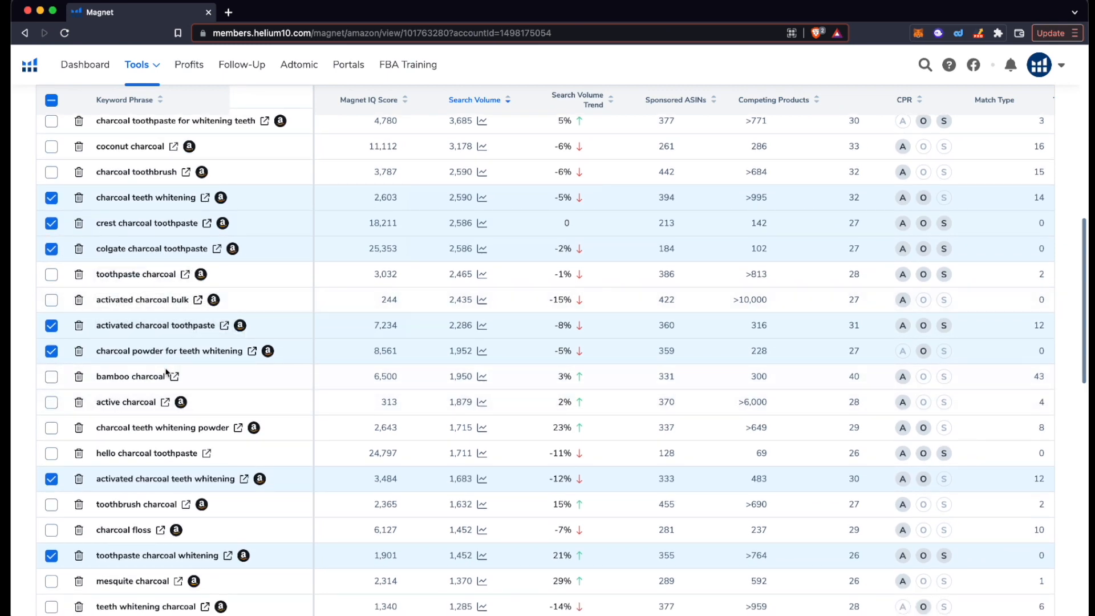
scroll(166, 374, "up", 7)
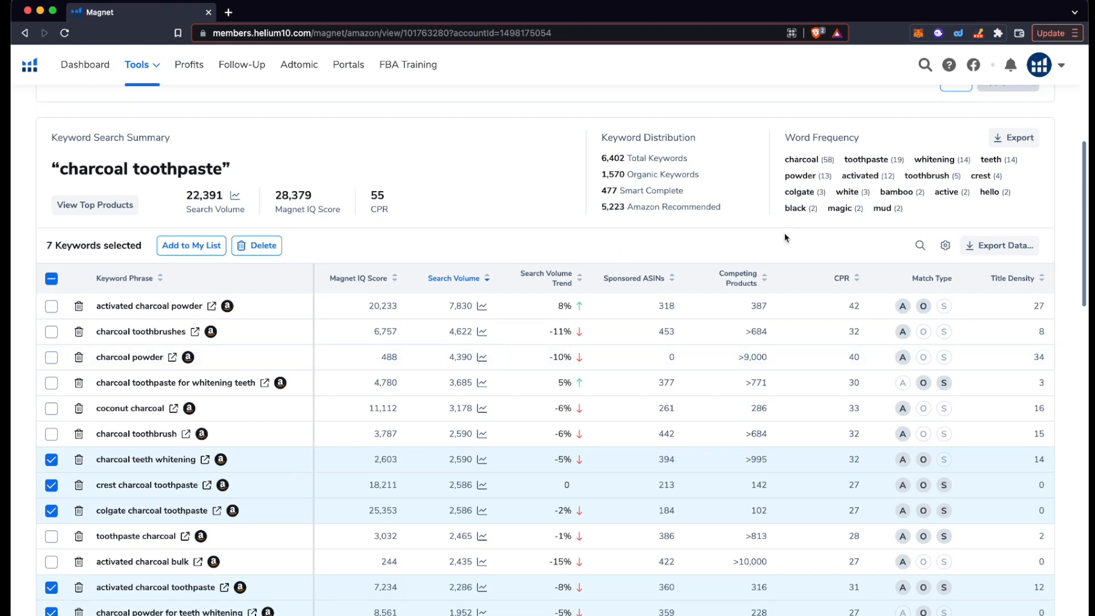
scroll(448, 213, "down", 3)
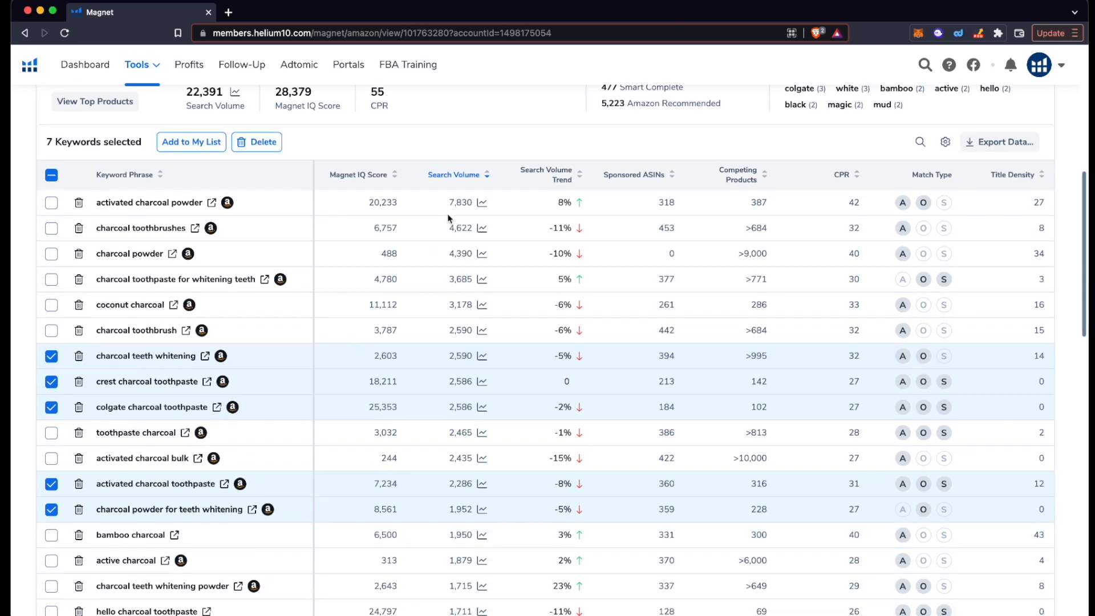
scroll(447, 214, "down", 3)
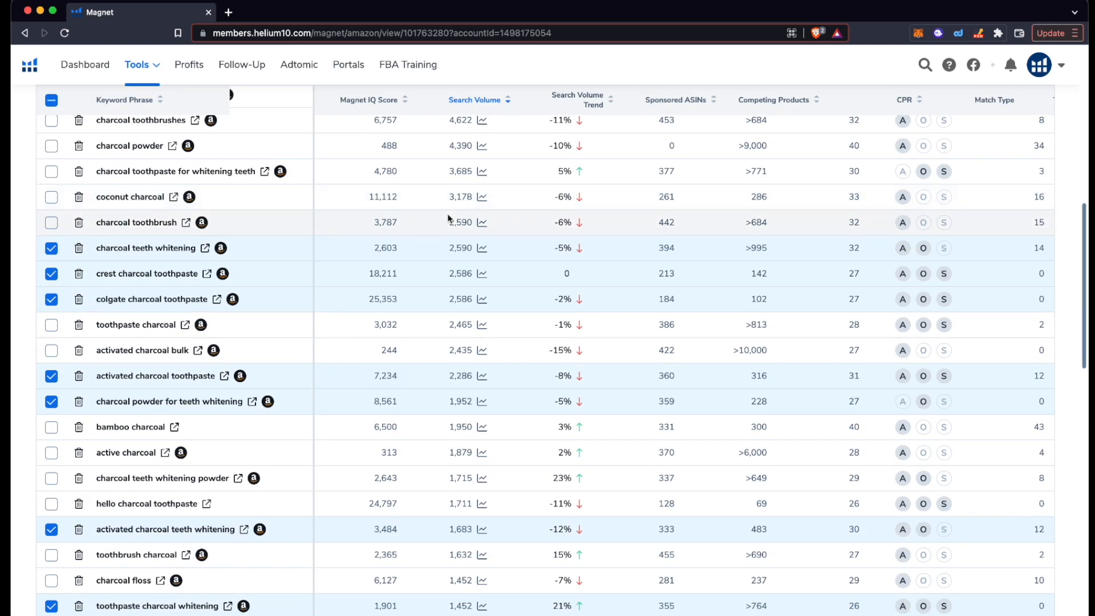
scroll(448, 217, "down", 1)
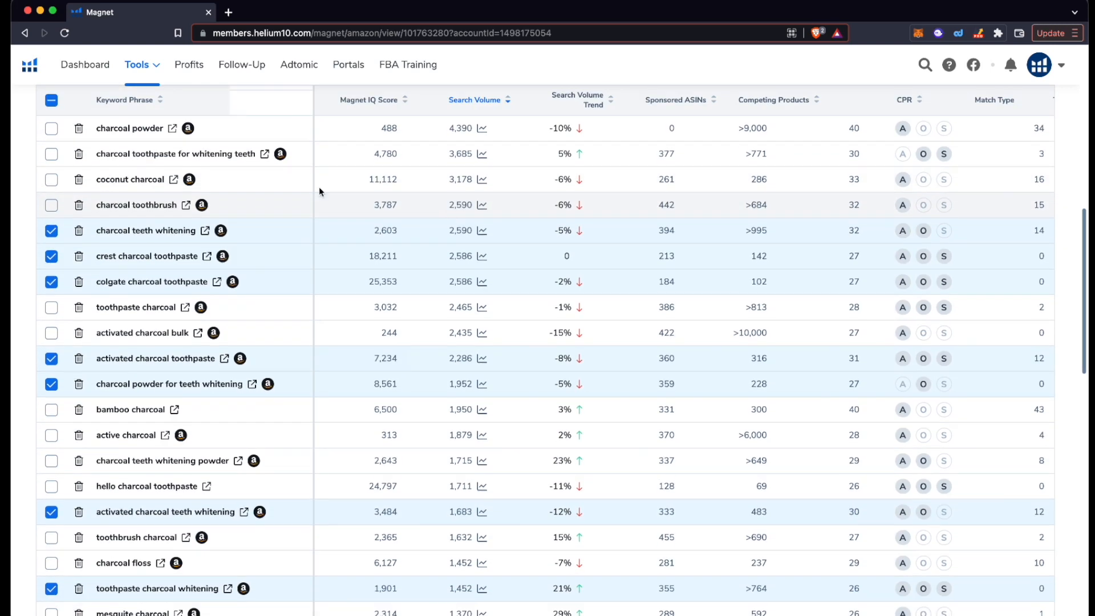
scroll(262, 331, "down", 1)
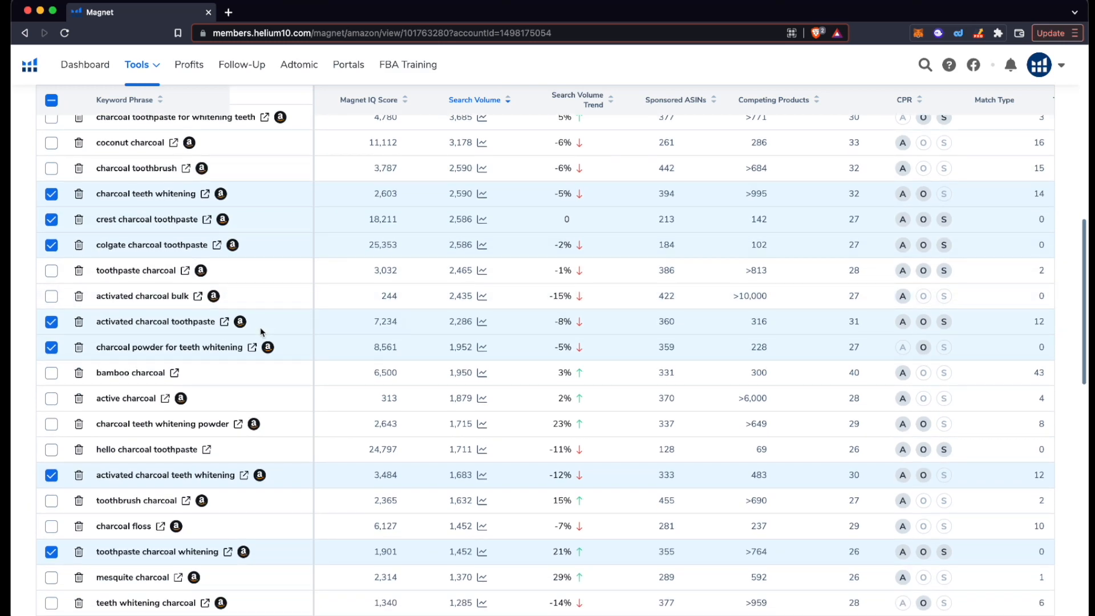
scroll(262, 333, "up", 1)
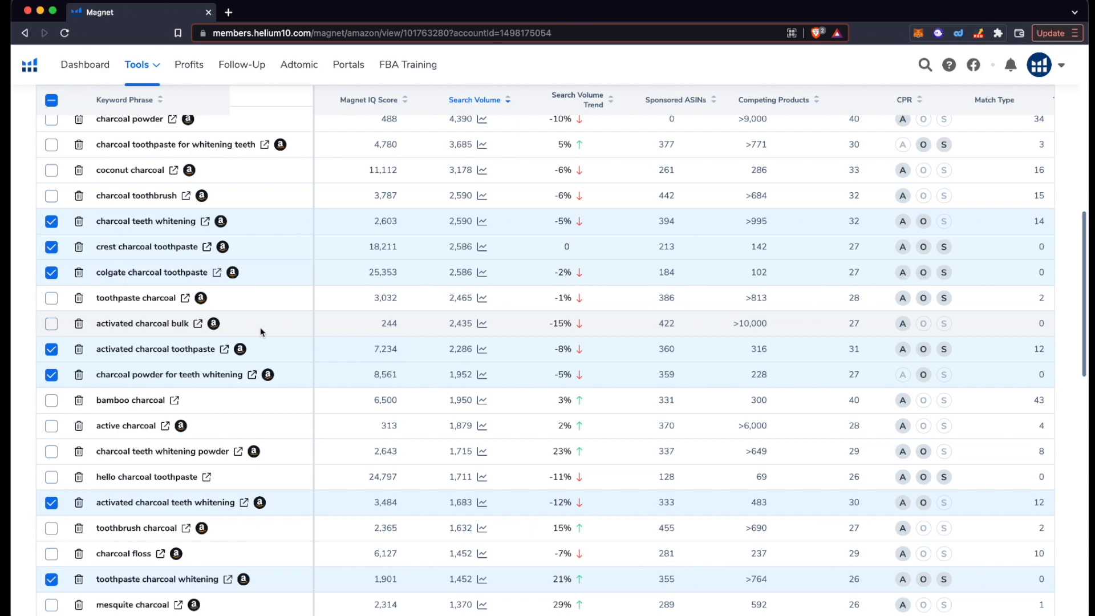
scroll(261, 332, "down", 1)
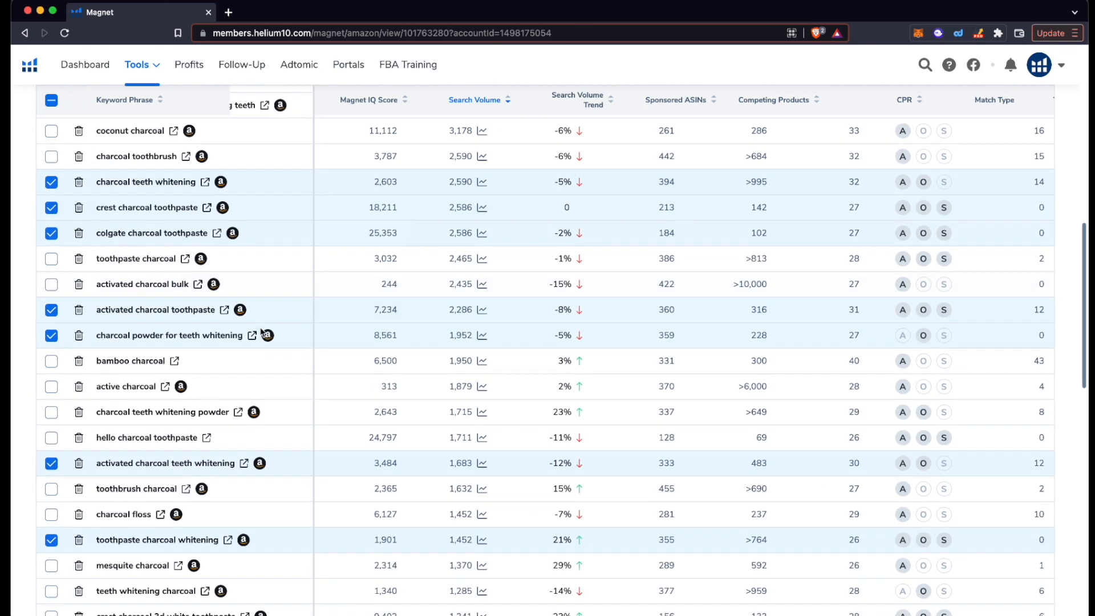
left_click(154, 72)
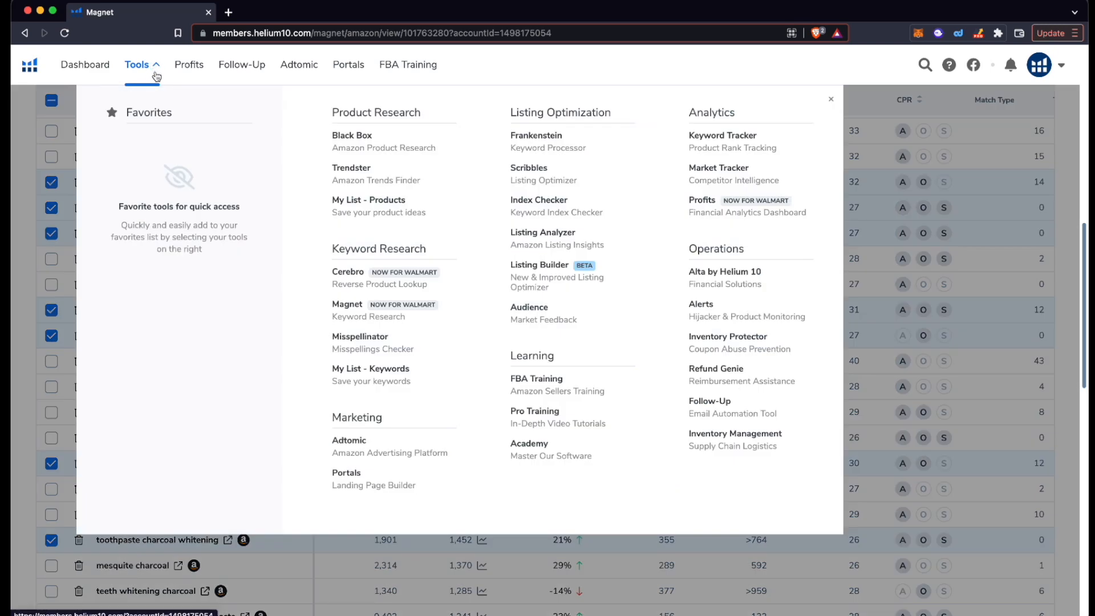
left_click(833, 101)
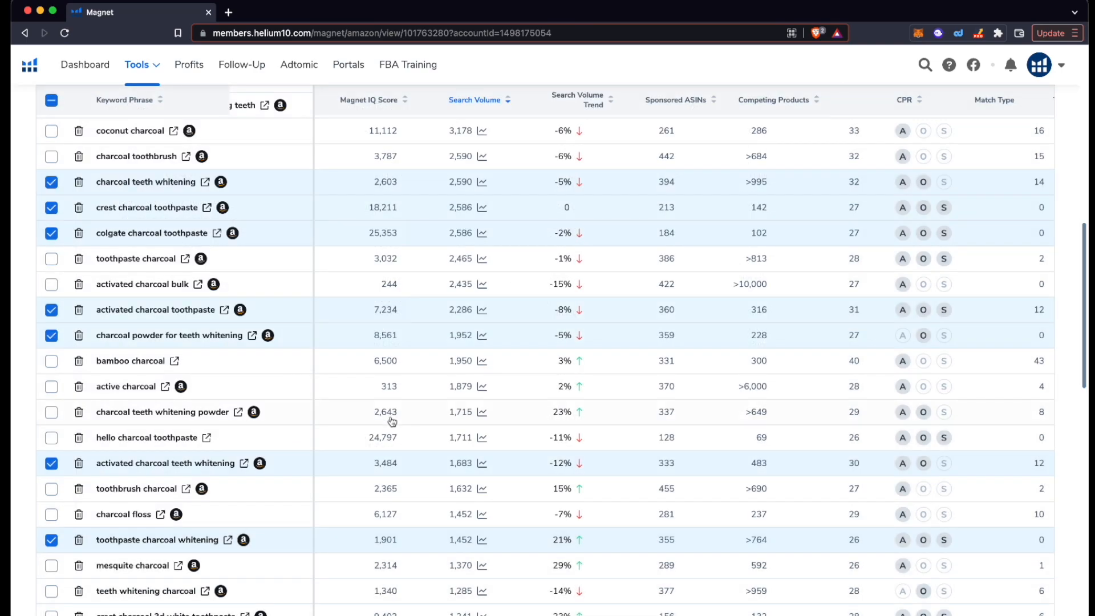
scroll(388, 415, "up", 5)
scroll(391, 418, "up", 4)
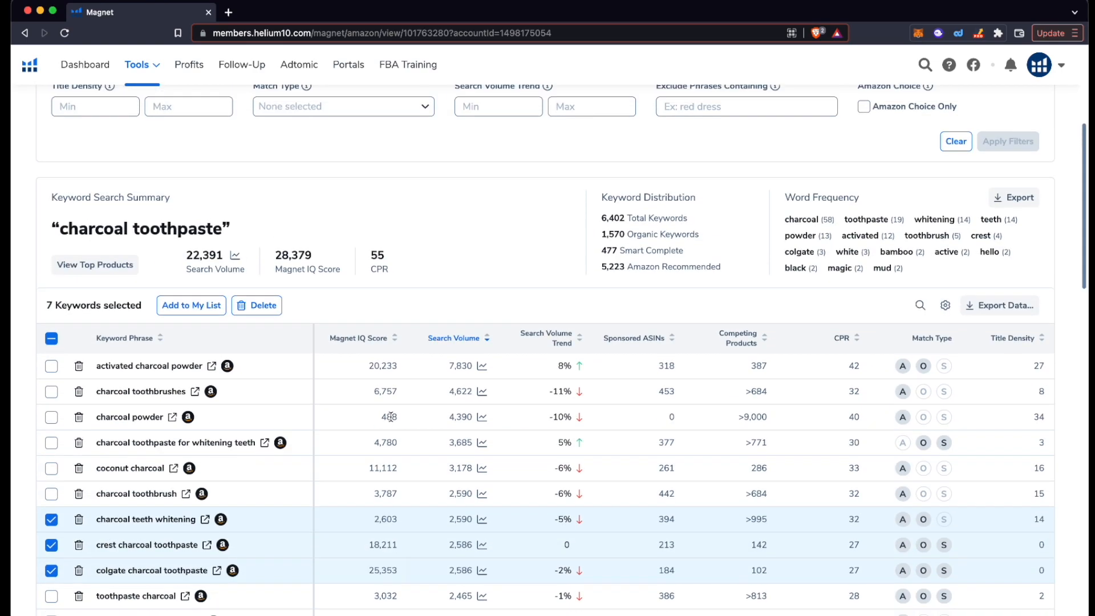
scroll(391, 421, "down", 1)
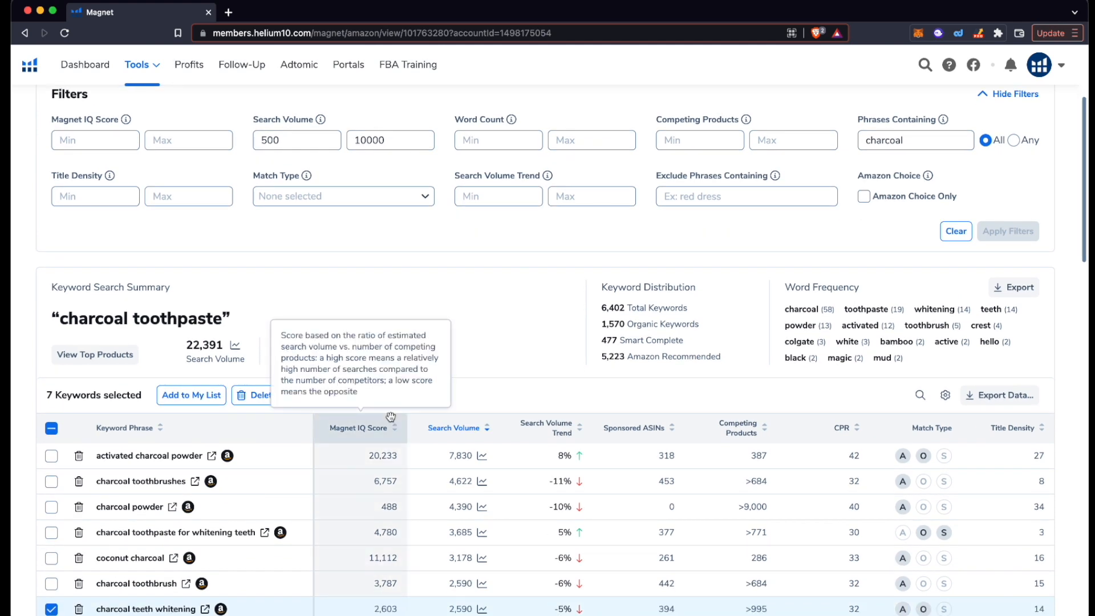
scroll(390, 416, "down", 4)
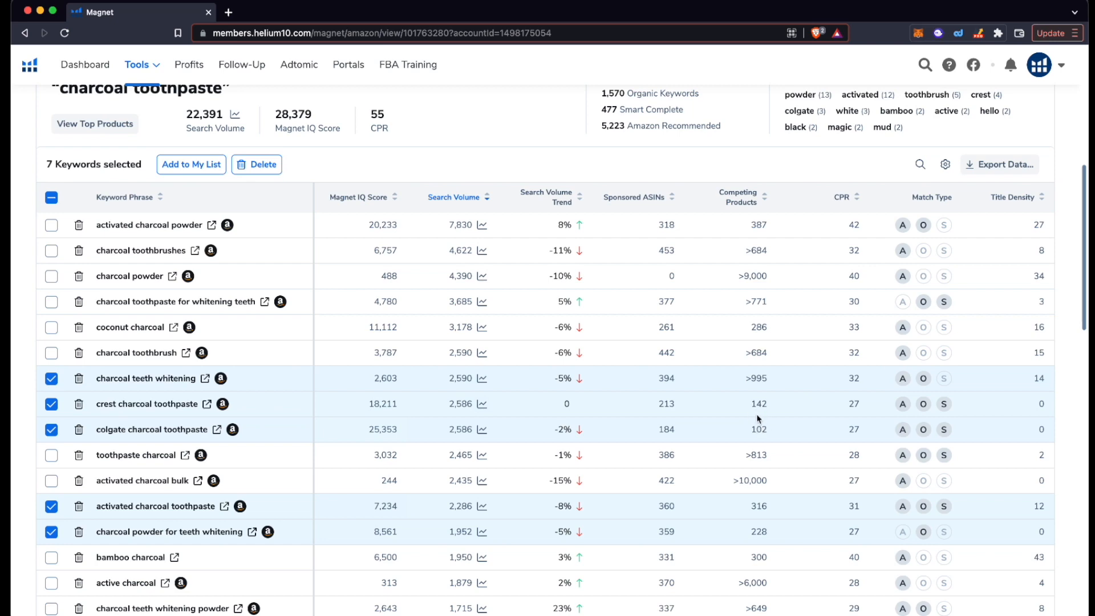
scroll(764, 416, "down", 1)
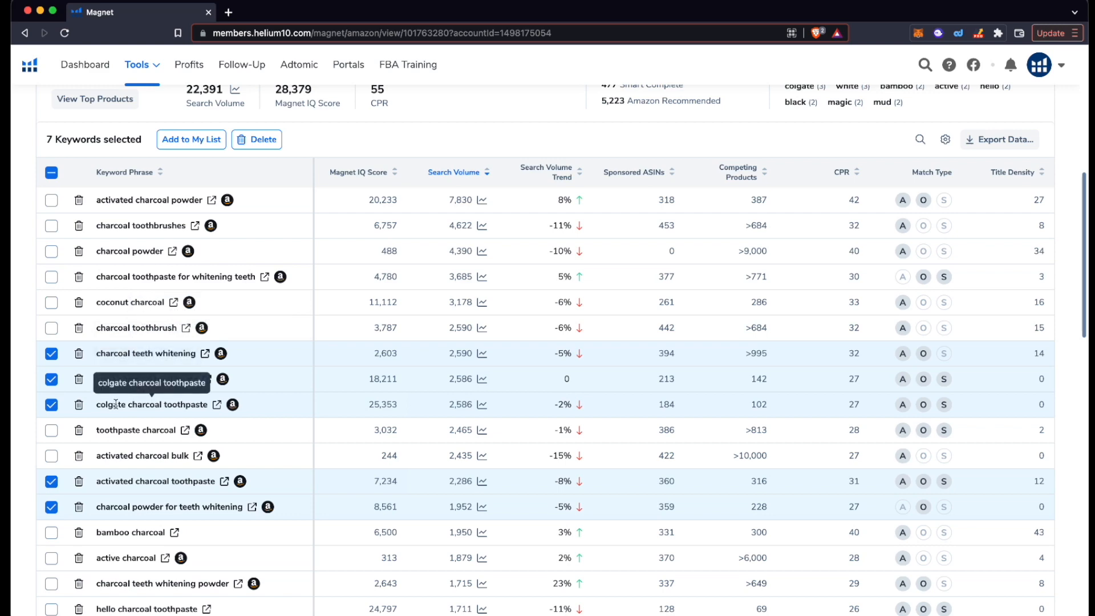
scroll(345, 411, "down", 3)
scroll(596, 339, "down", 1)
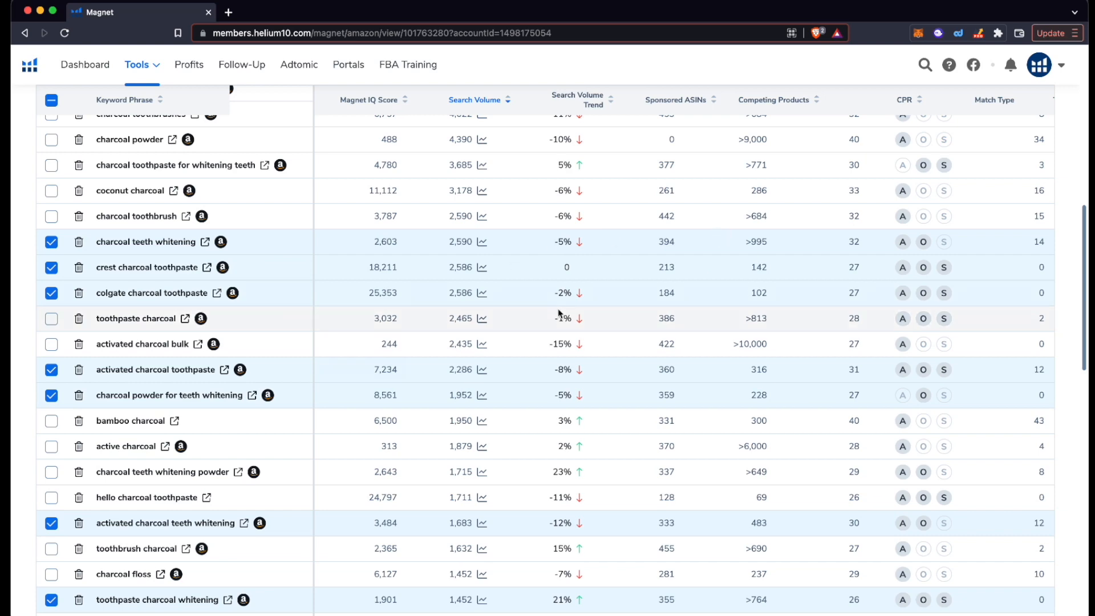
scroll(562, 313, "up", 1)
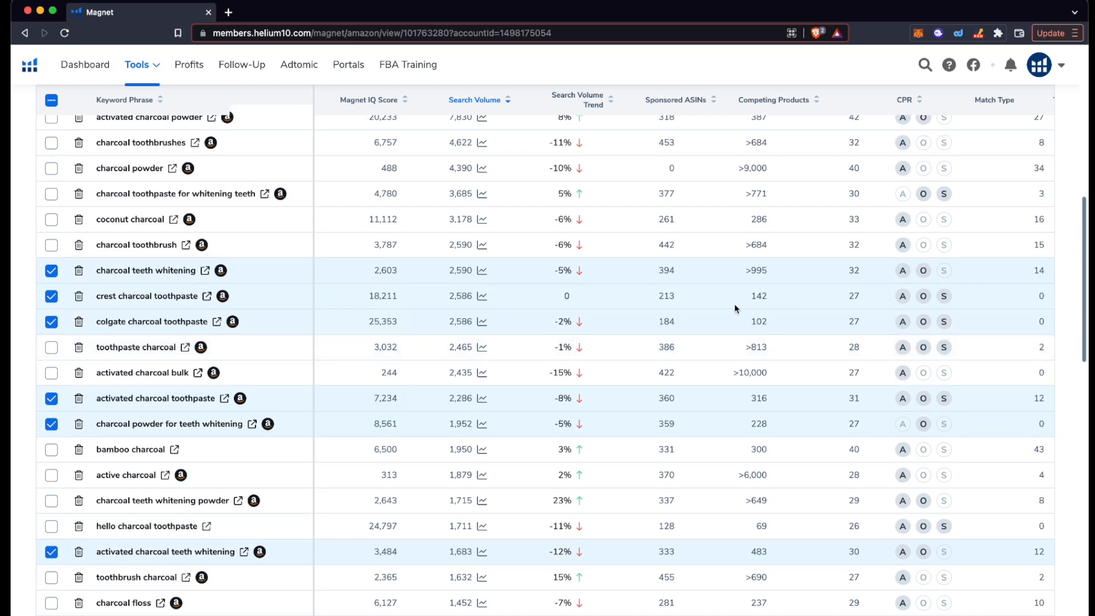
scroll(770, 303, "down", 1)
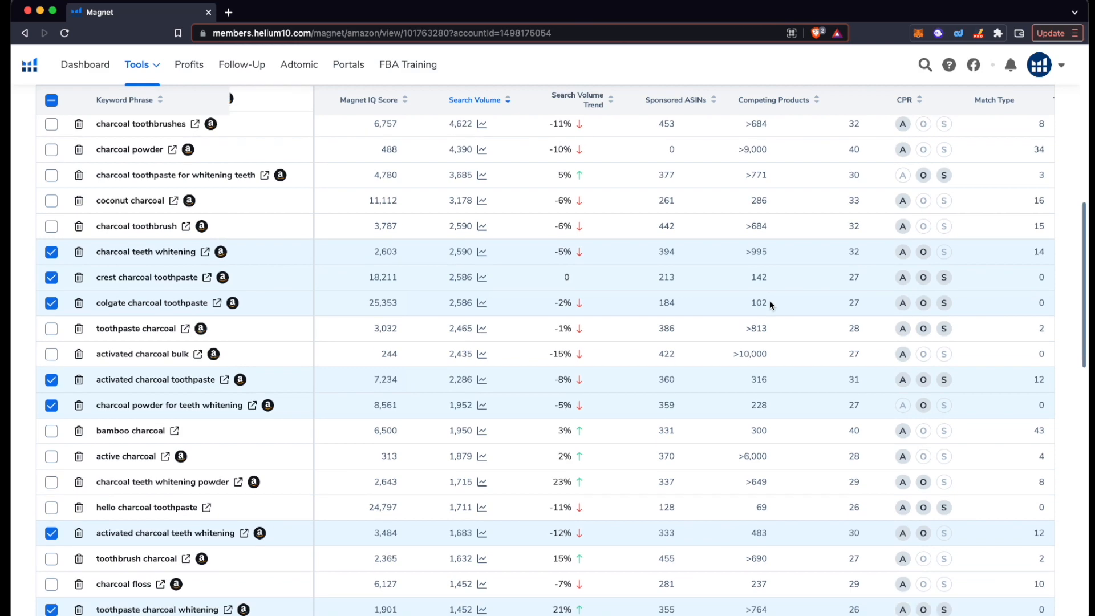
scroll(770, 305, "down", 1)
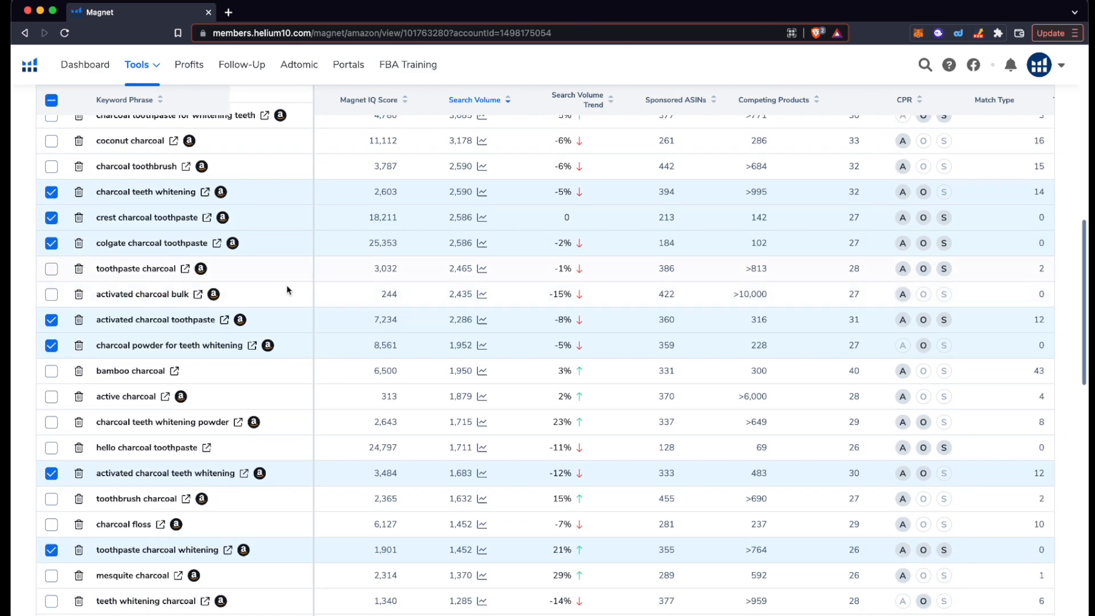
scroll(272, 347, "up", 2)
scroll(273, 347, "up", 3)
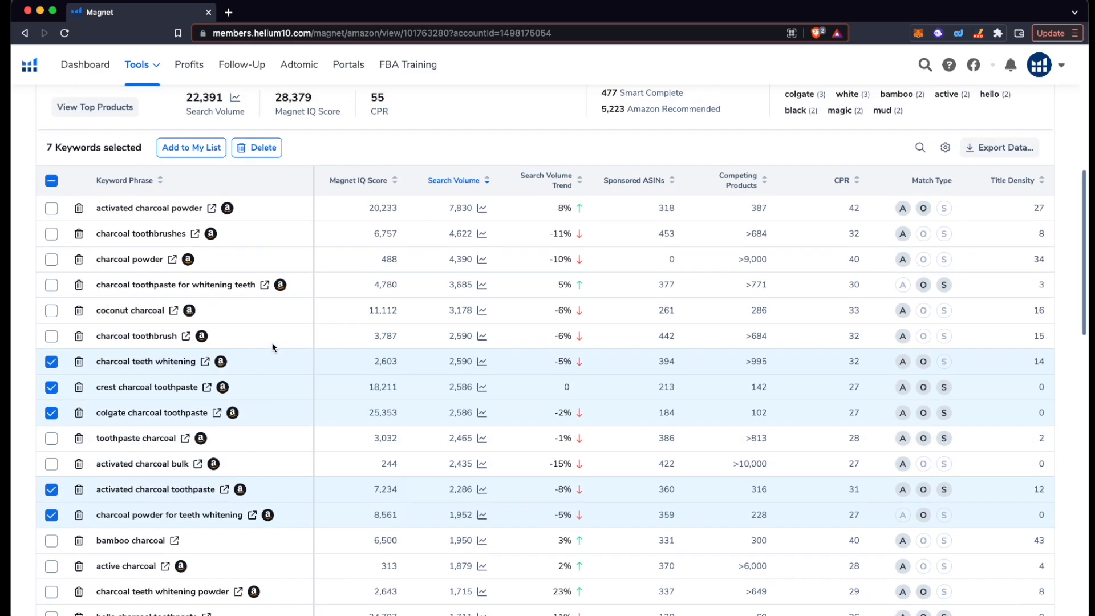
scroll(272, 347, "up", 10)
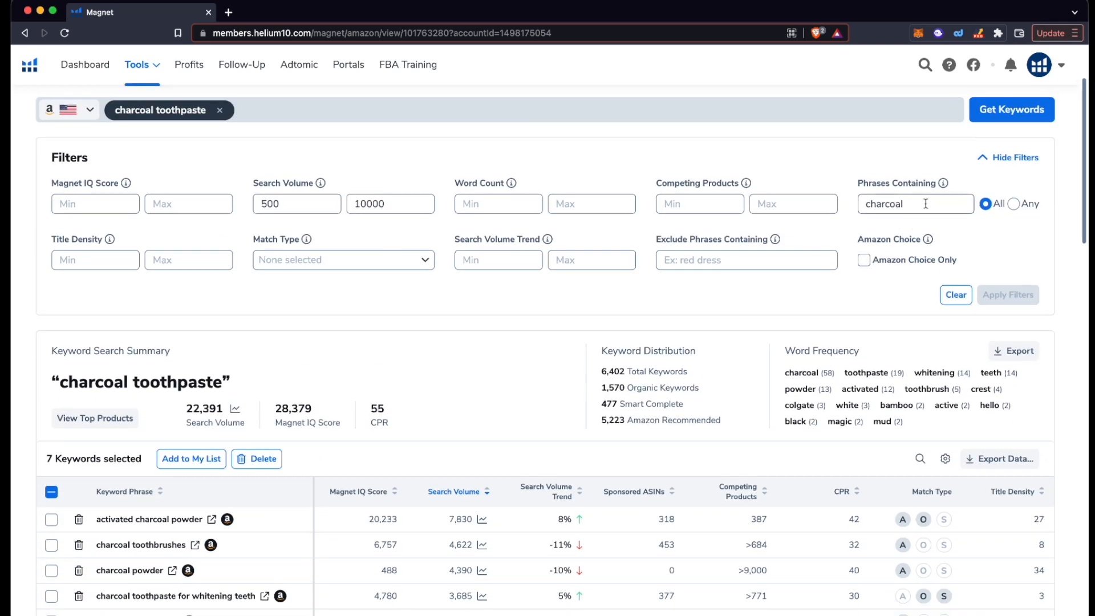
left_click(926, 203)
scroll(880, 221, "up", 1)
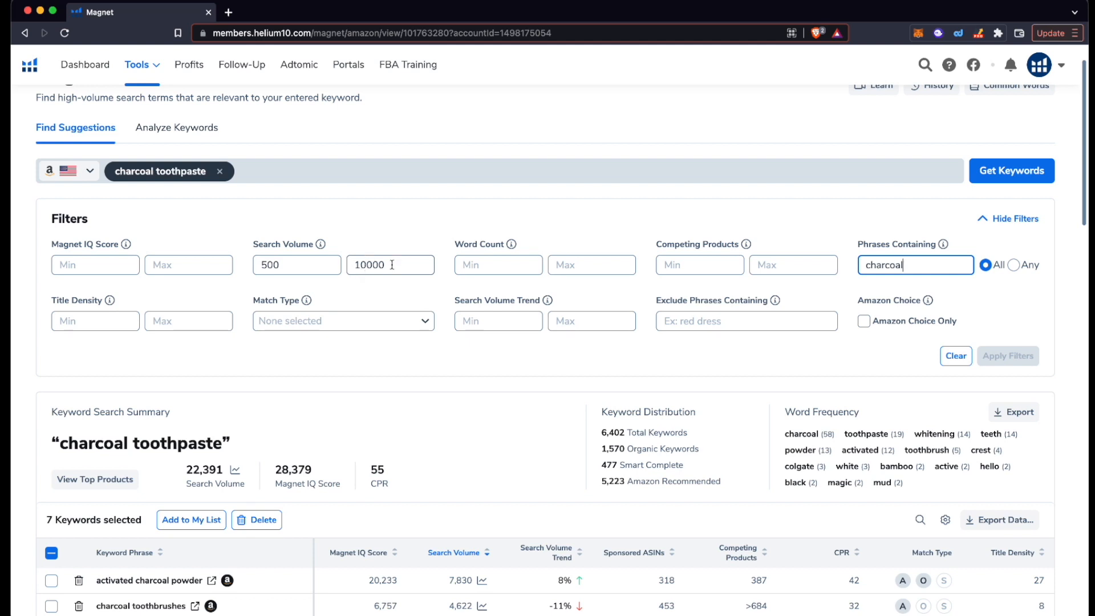
left_click(392, 265)
type("0")
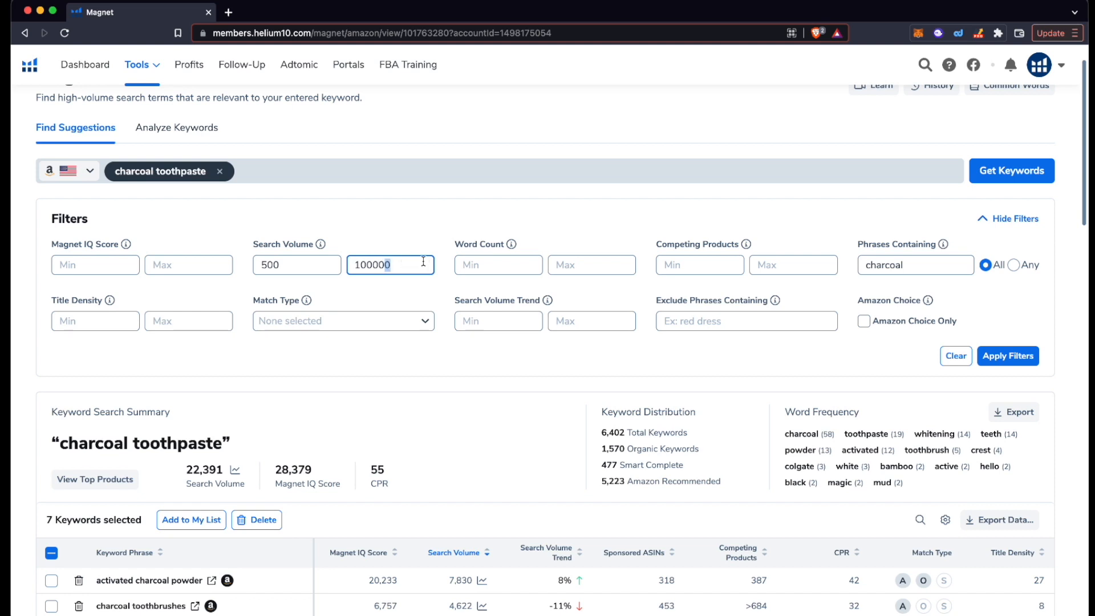
key("BackSpace")
scroll(431, 354, "down", 1)
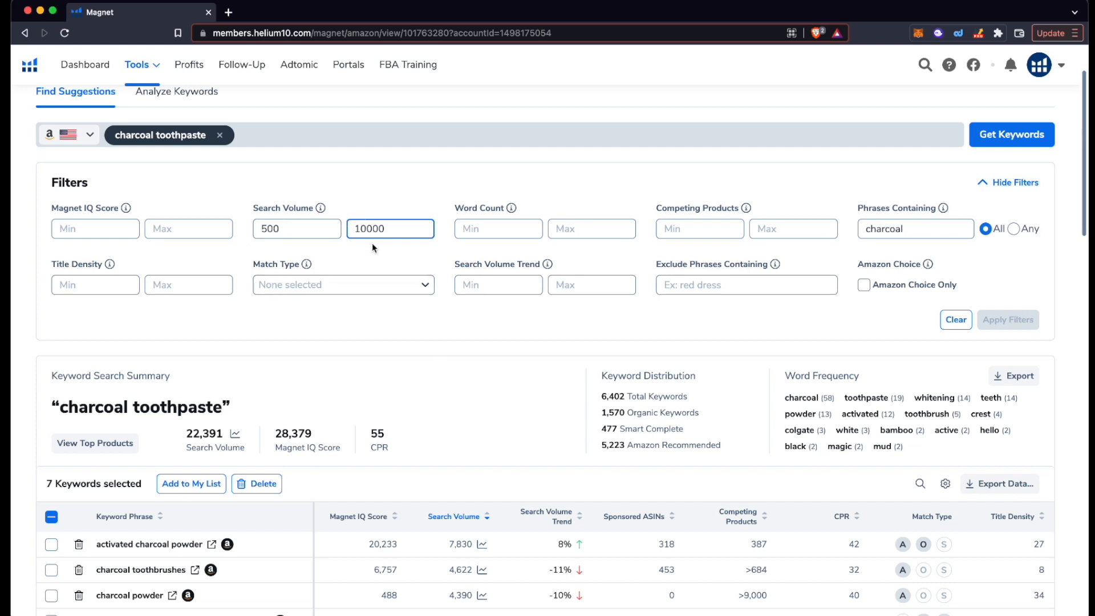
left_click_drag(279, 230, 249, 233)
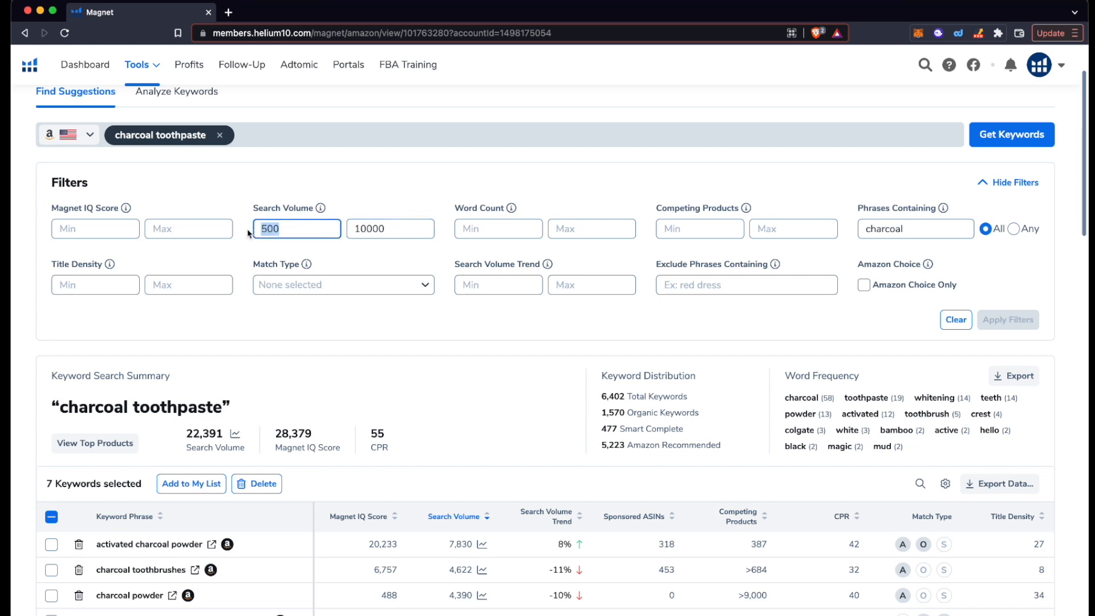
left_click(286, 230)
left_click_drag(282, 229, 270, 255)
scroll(344, 249, "down", 1)
left_click(349, 187)
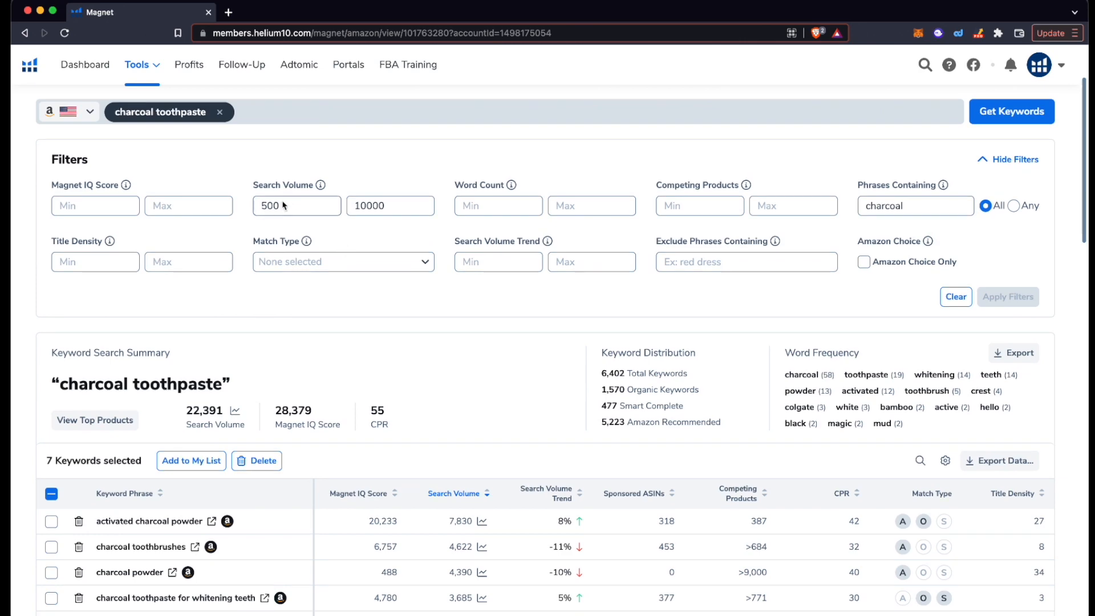
scroll(369, 244, "down", 7)
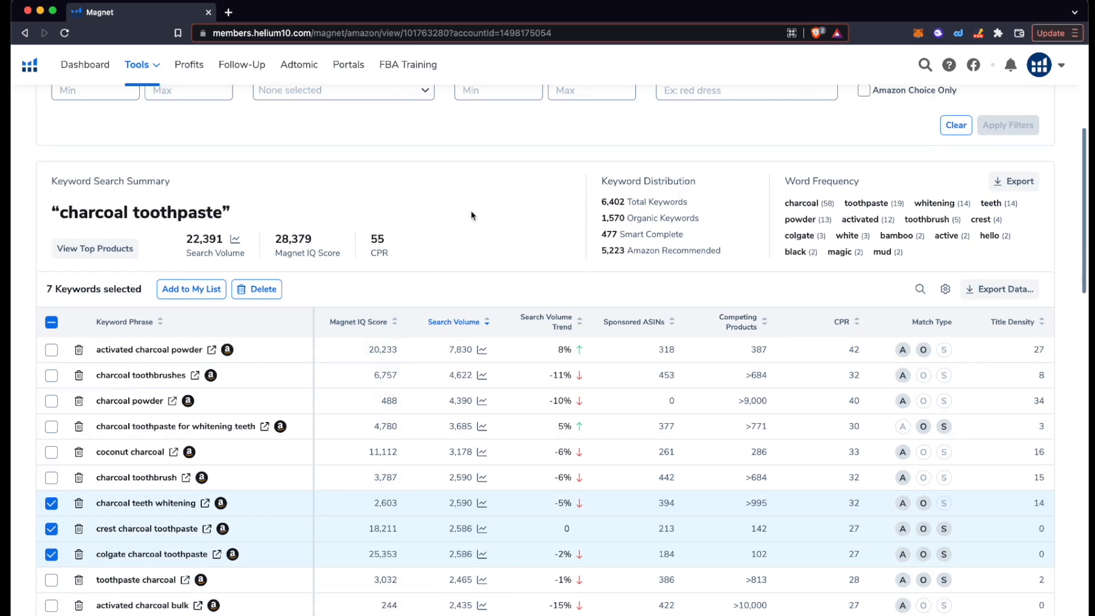
scroll(473, 215, "up", 5)
scroll(473, 215, "up", 3)
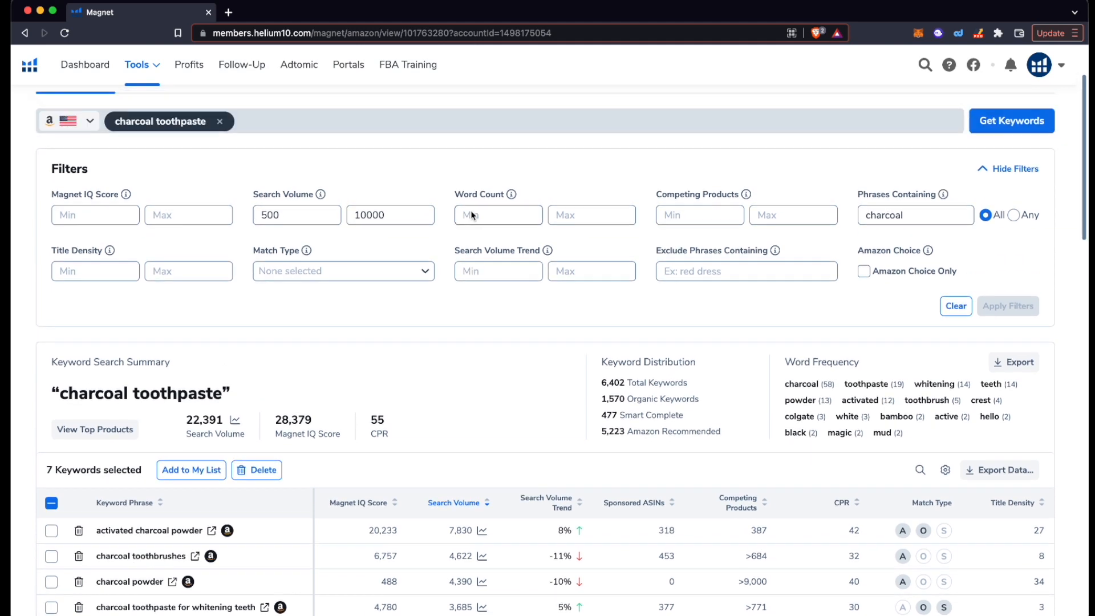
left_click(911, 218)
scroll(911, 217, "up", 2)
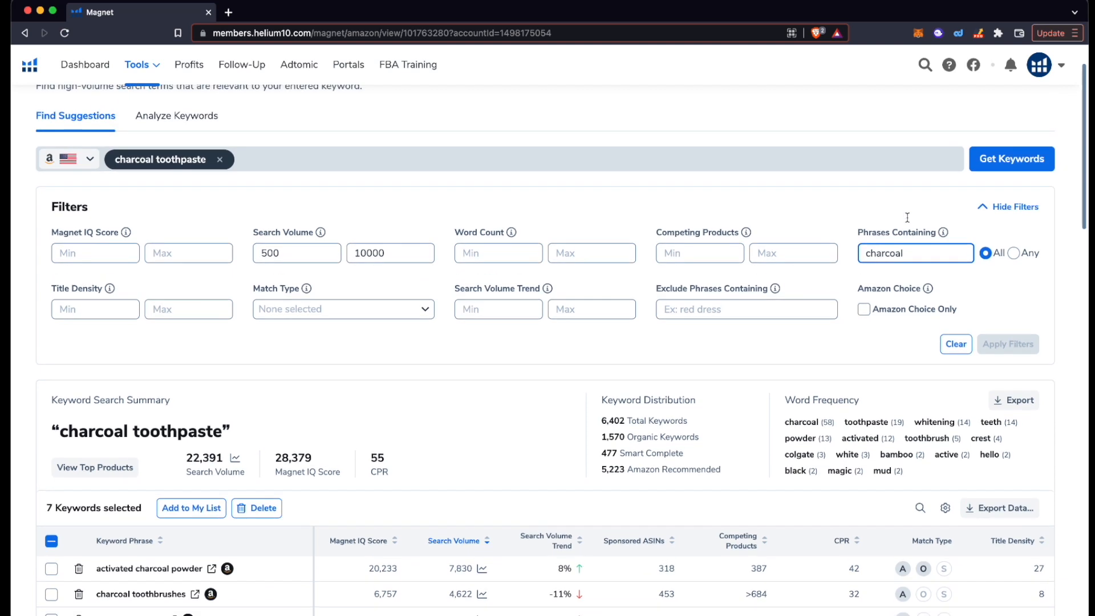
left_click_drag(911, 246, 849, 252)
type("t")
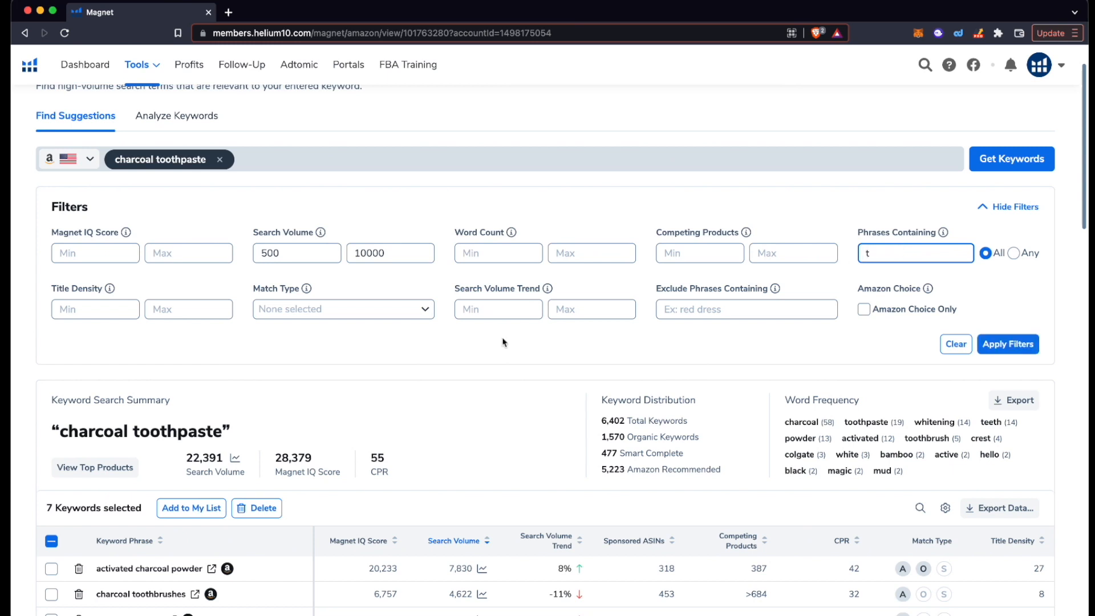
scroll(502, 343, "up", 2)
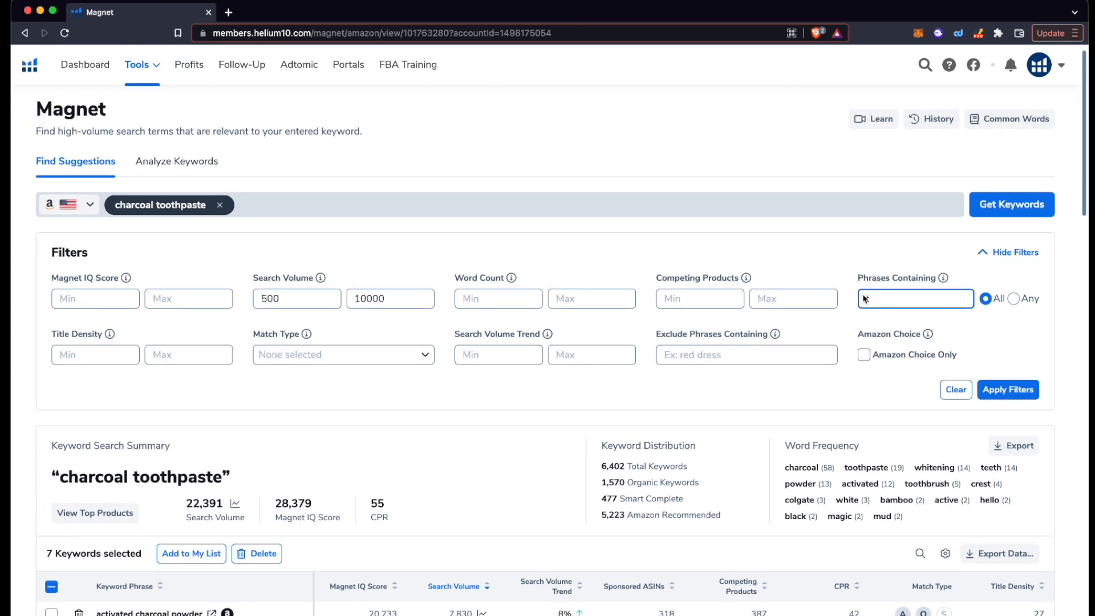
key("BackSpace")
type("charcoal")
key("BackSpace")
key("BackSpace")
key("BackSpace")
key("BackSpace")
key("BackSpace")
type("coal")
key("BackSpace")
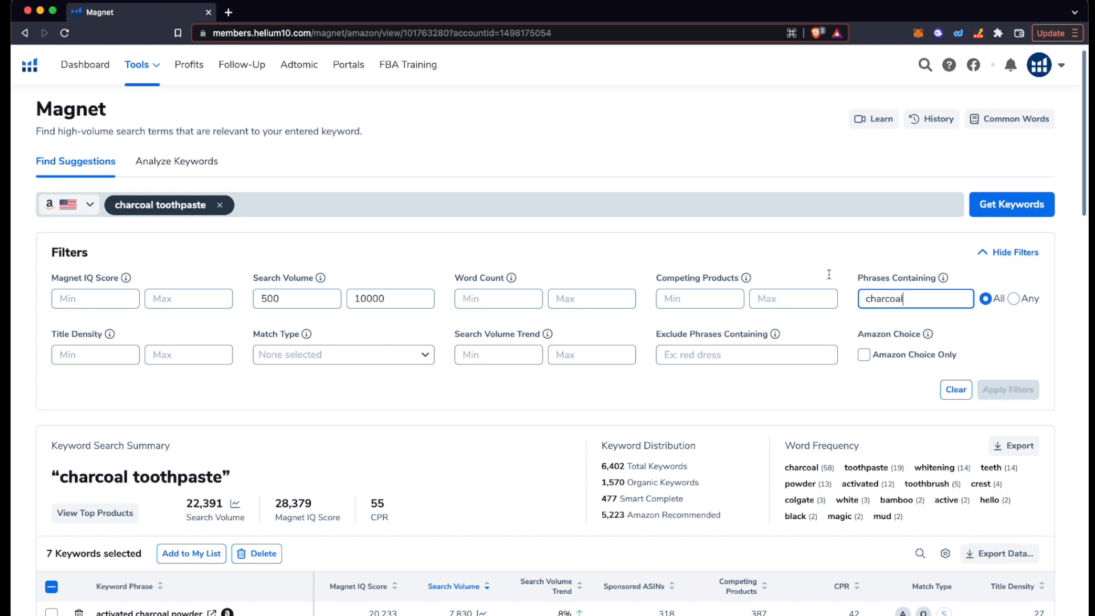
scroll(164, 173, "down", 1)
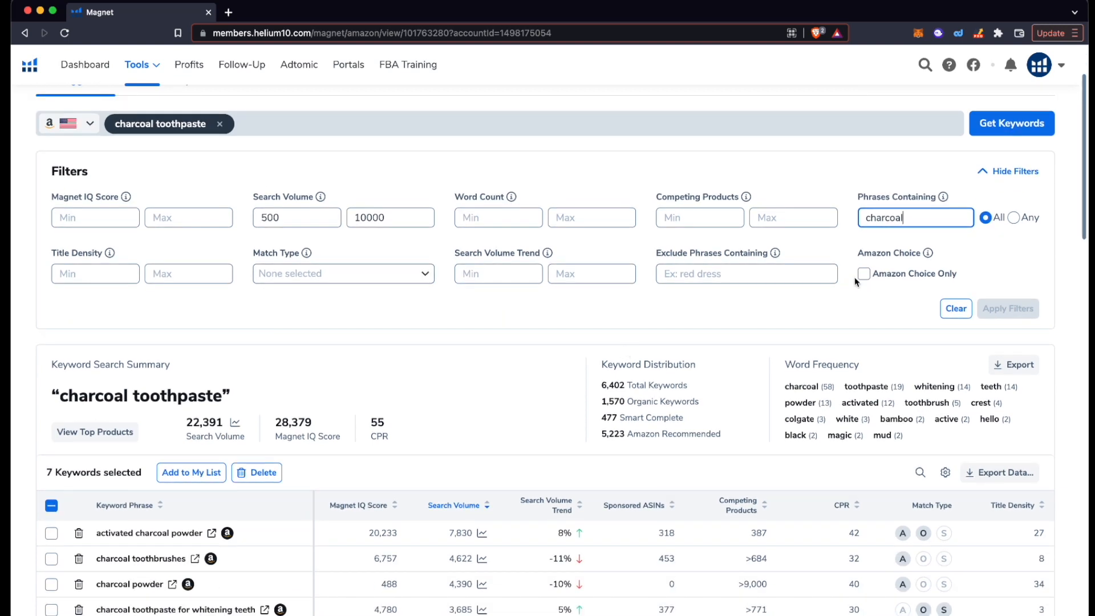
left_click(348, 280)
left_click(487, 308)
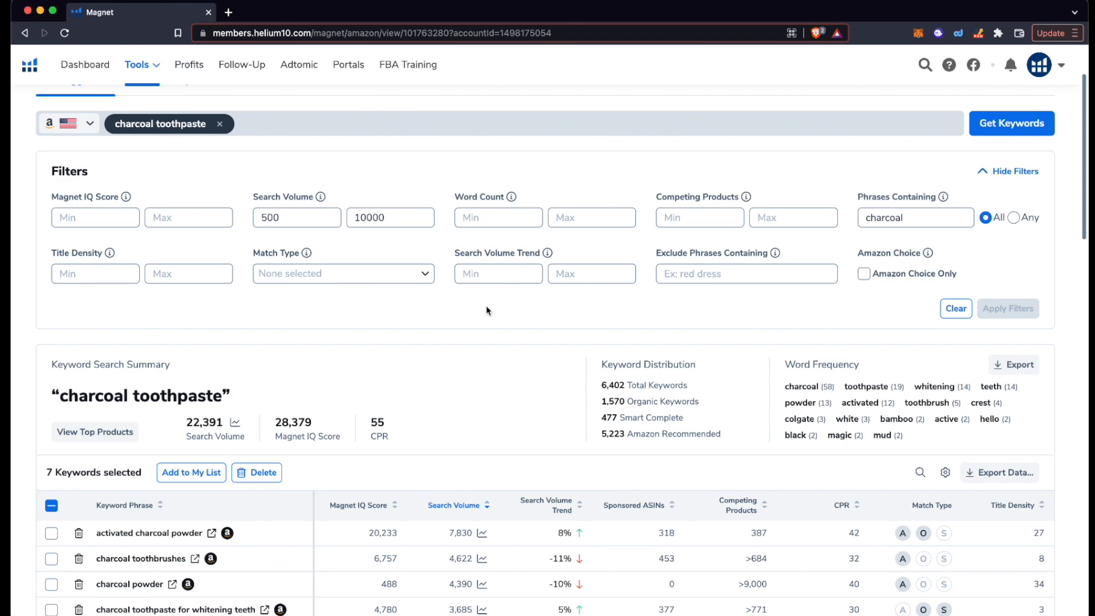
Step: Tick 'teeth whitening charcoal' further down the table as the eighth selected keyword
scroll(486, 310, "down", 3)
scroll(297, 370, "down", 1)
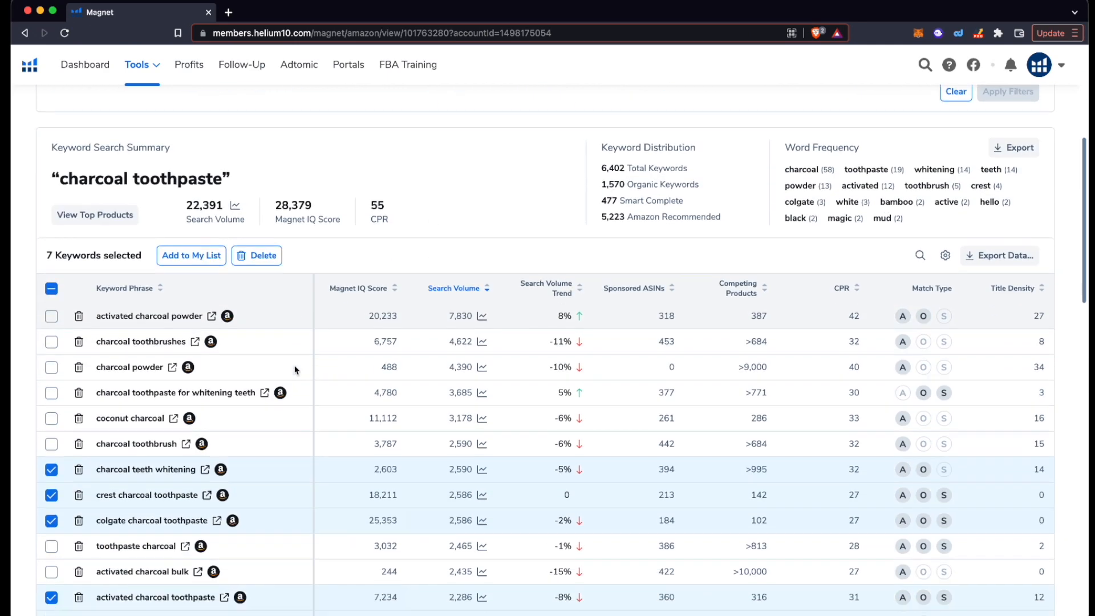
scroll(297, 369, "down", 2)
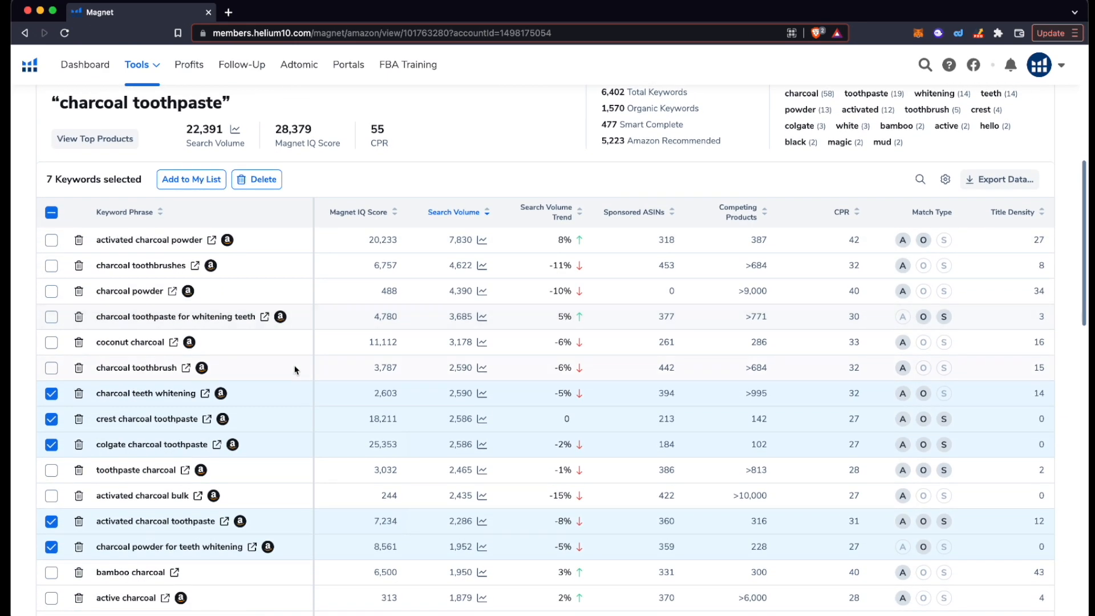
scroll(152, 358, "down", 1)
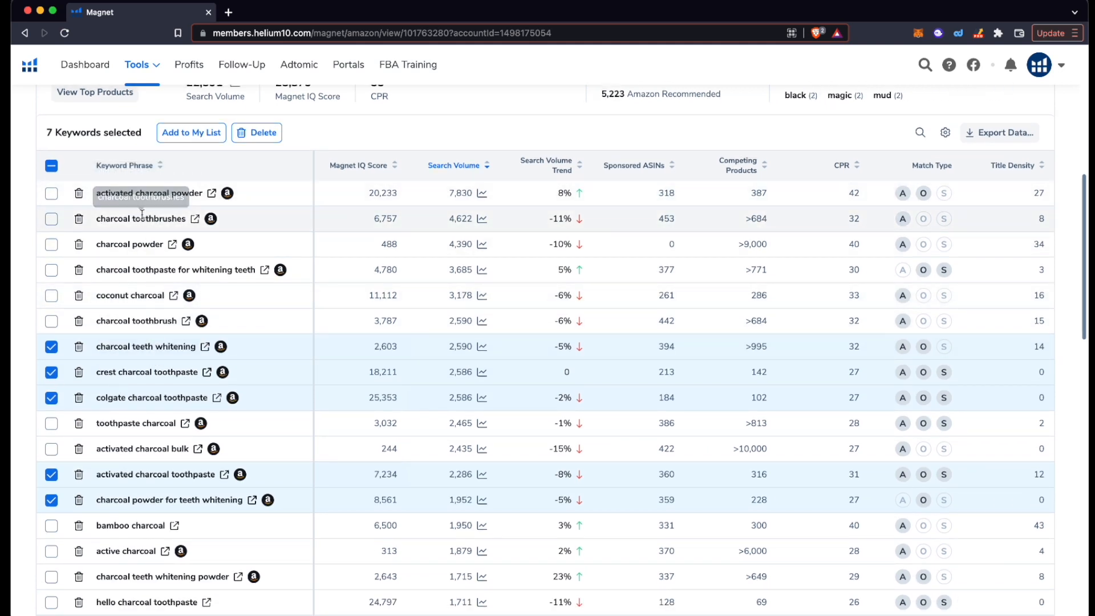
scroll(149, 282, "down", 2)
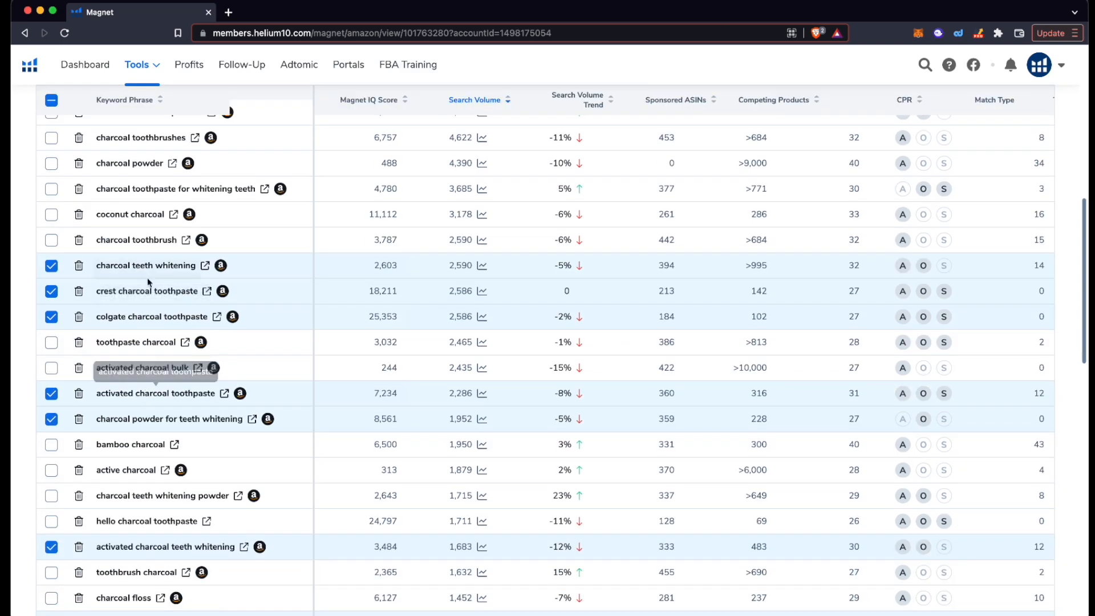
scroll(137, 319, "up", 1)
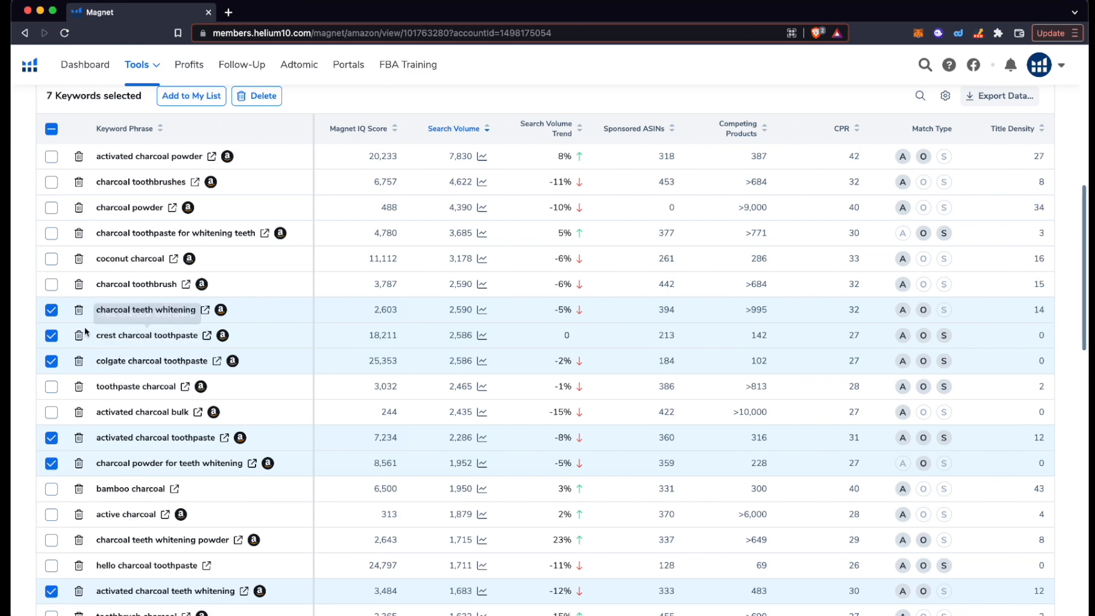
scroll(154, 342, "down", 3)
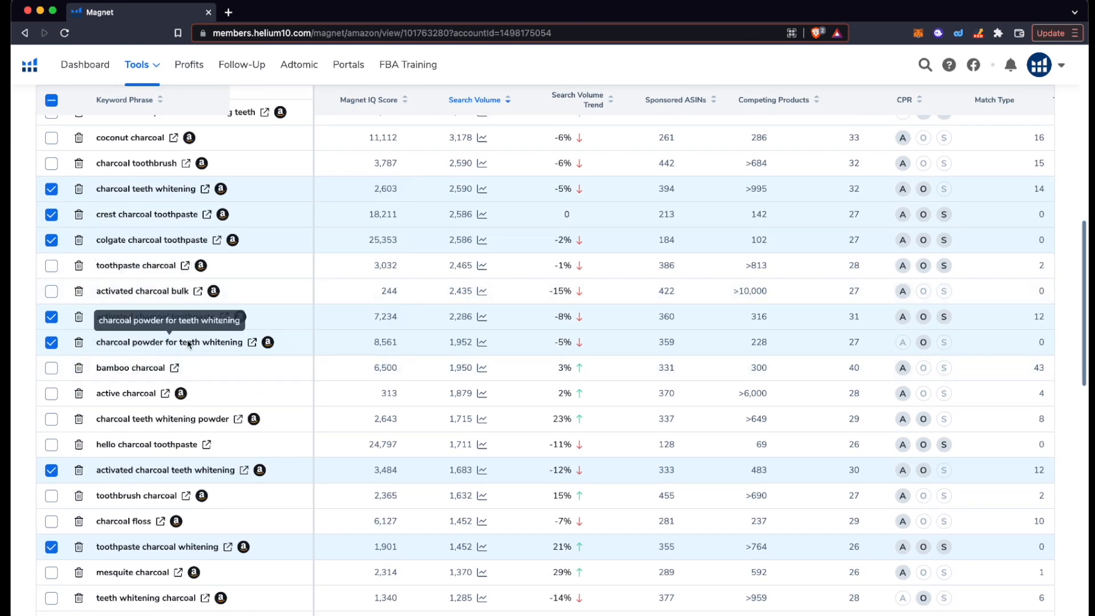
scroll(182, 311, "down", 1)
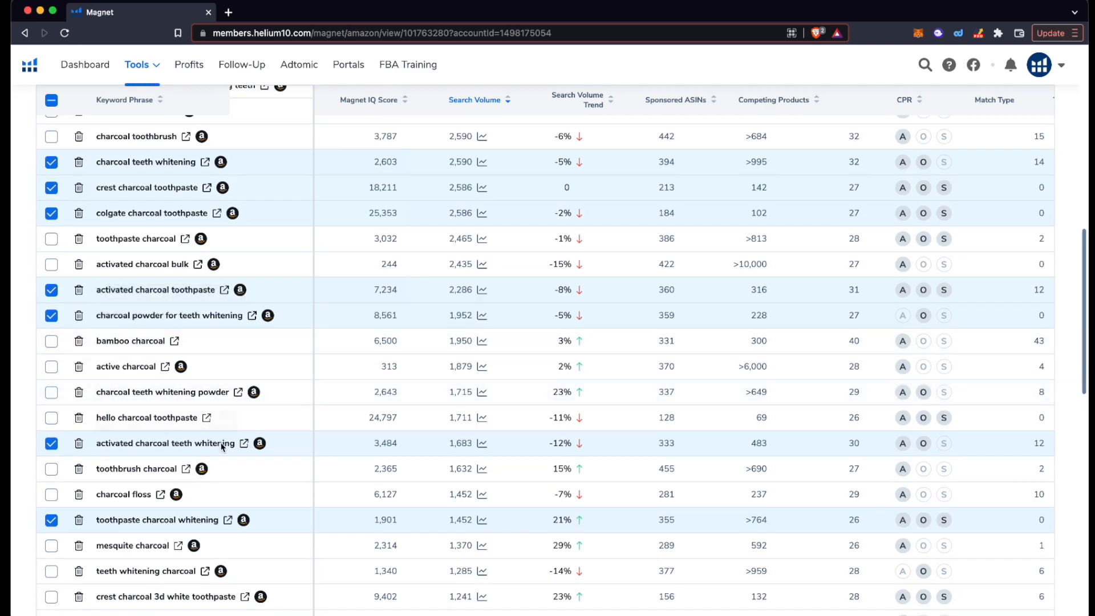
scroll(222, 448, "down", 3)
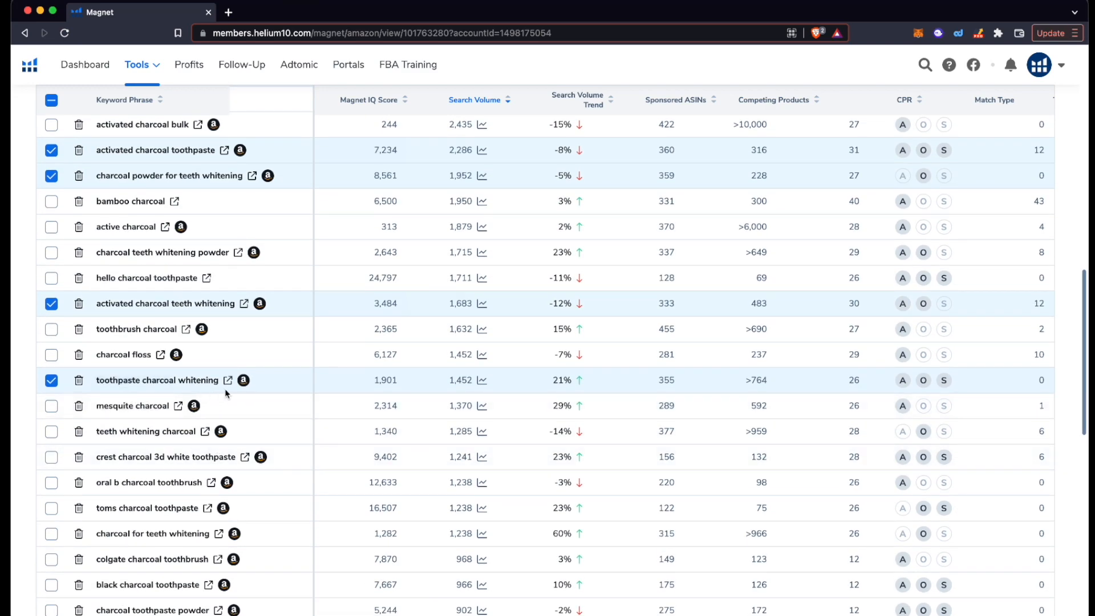
scroll(171, 394, "down", 1)
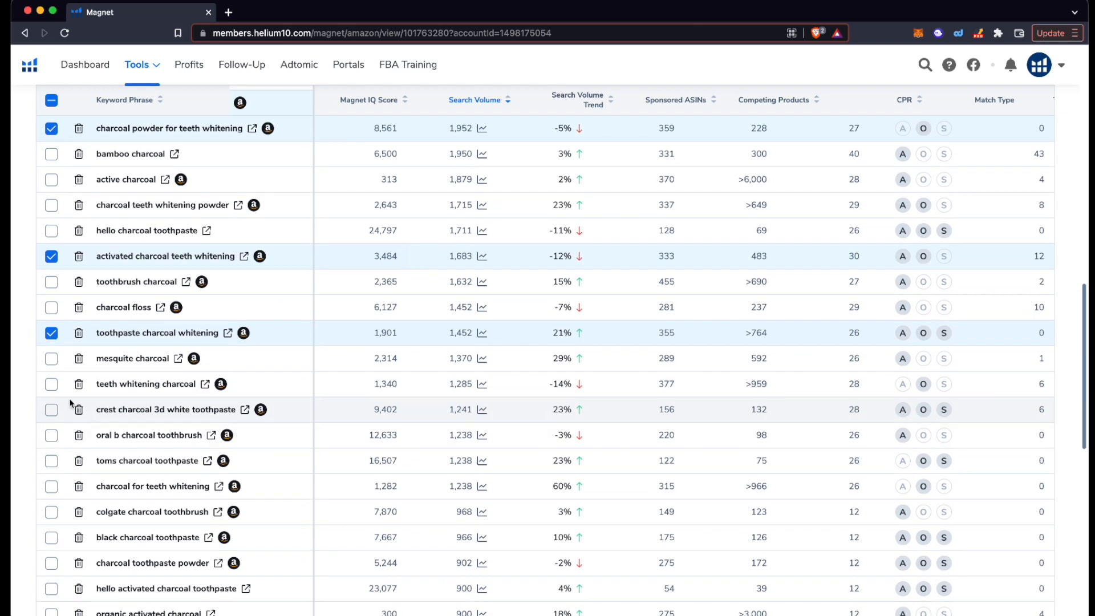
left_click(51, 384)
scroll(128, 422, "up", 1)
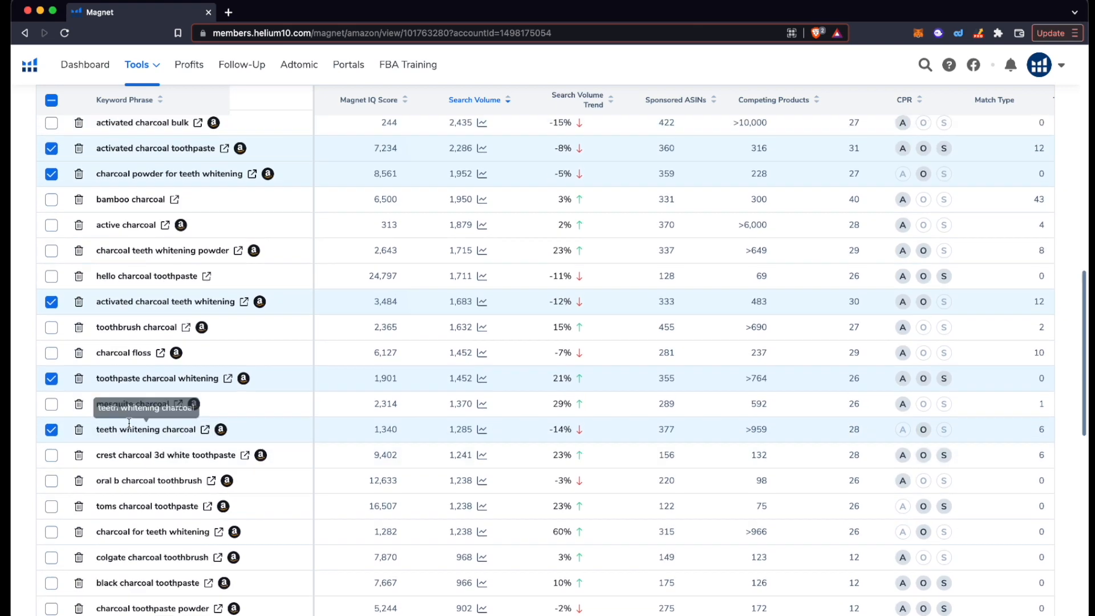
scroll(129, 423, "up", 2)
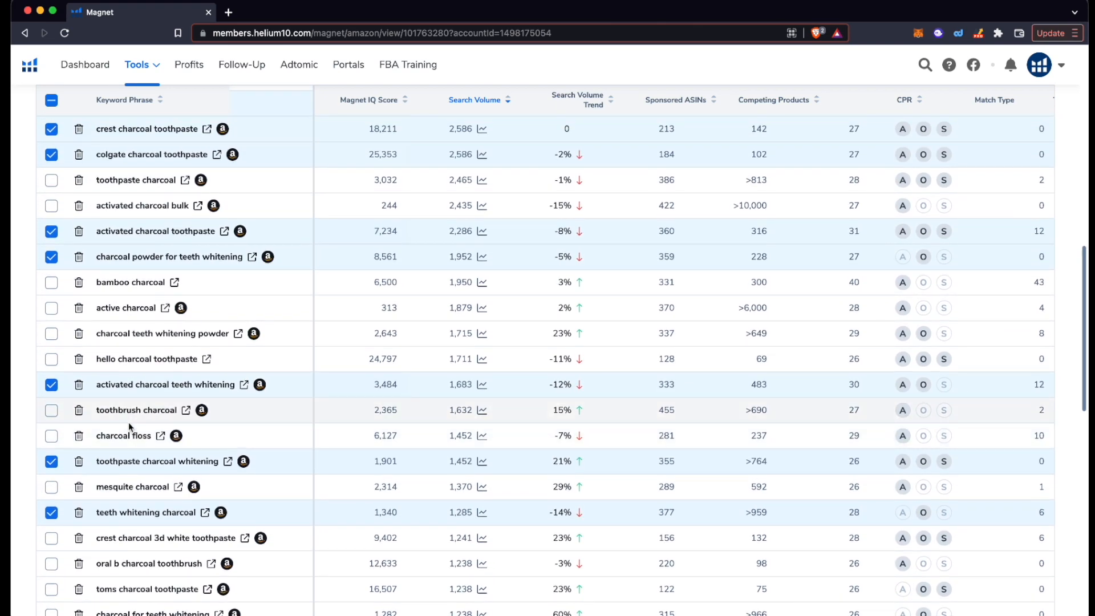
scroll(128, 423, "up", 3)
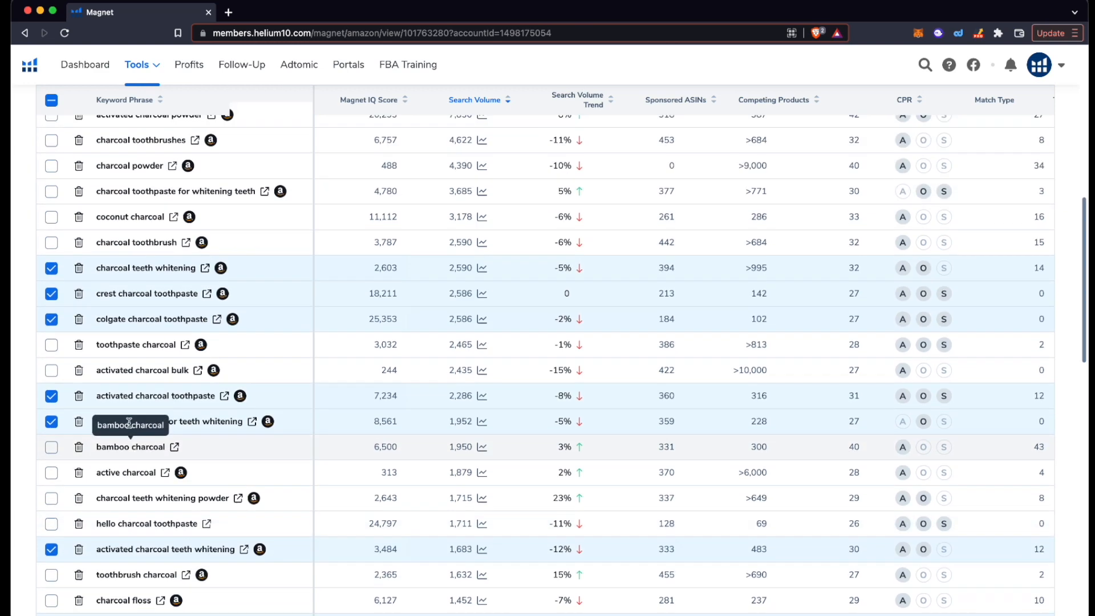
scroll(129, 423, "up", 2)
scroll(128, 422, "up", 4)
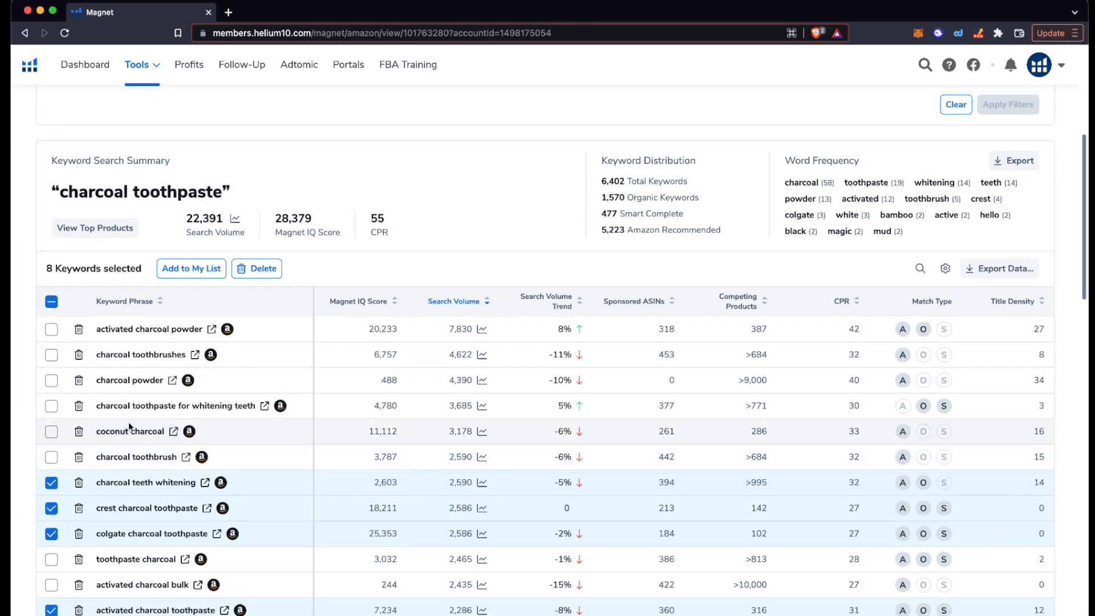
scroll(128, 422, "up", 1)
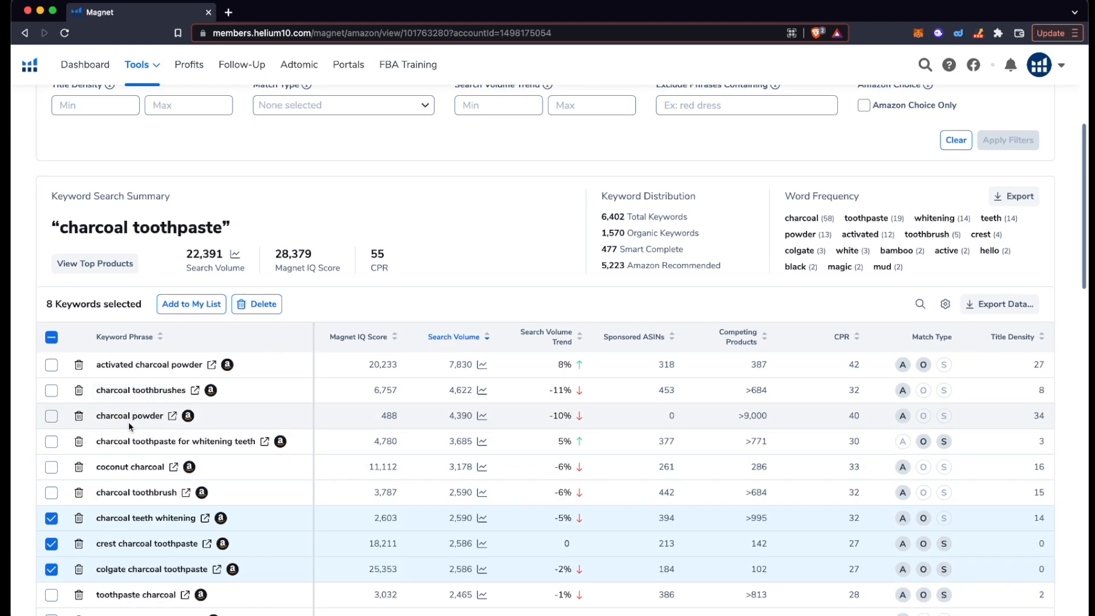
scroll(128, 422, "up", 4)
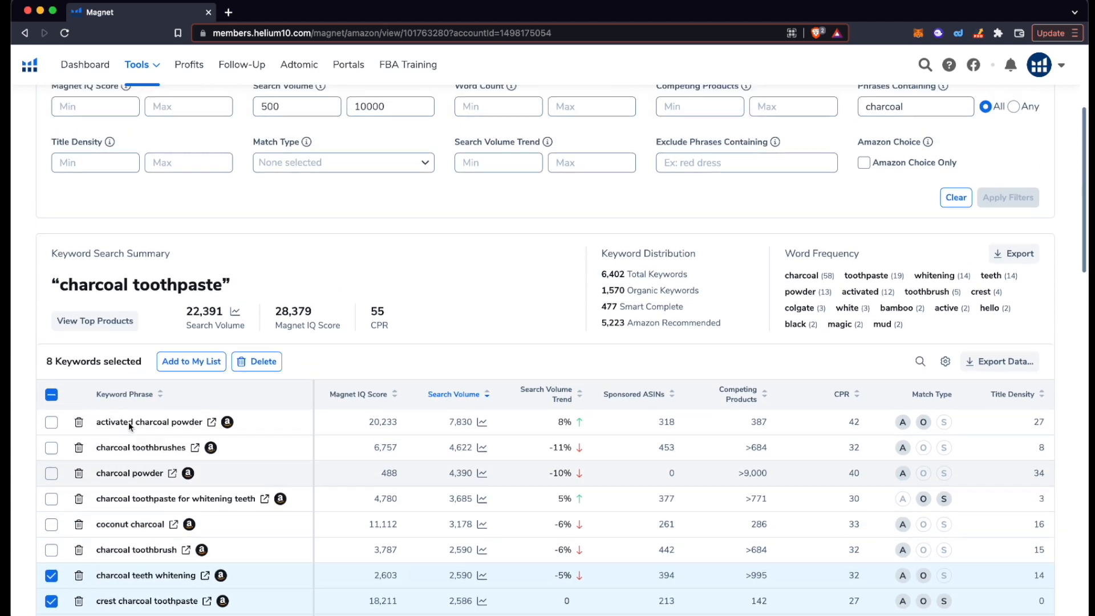
scroll(129, 422, "up", 3)
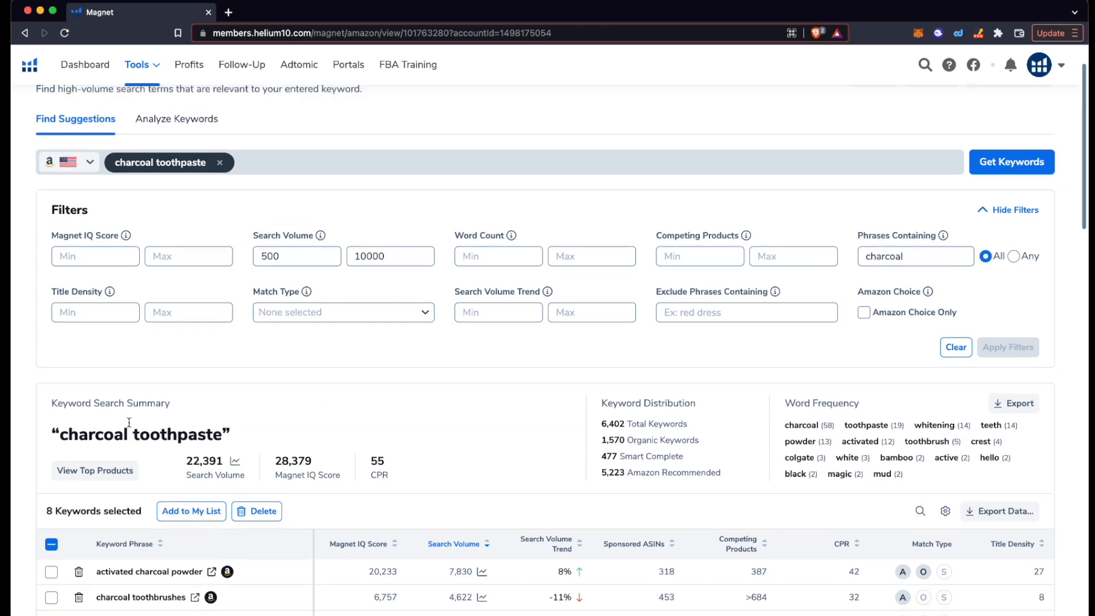
scroll(129, 423, "down", 3)
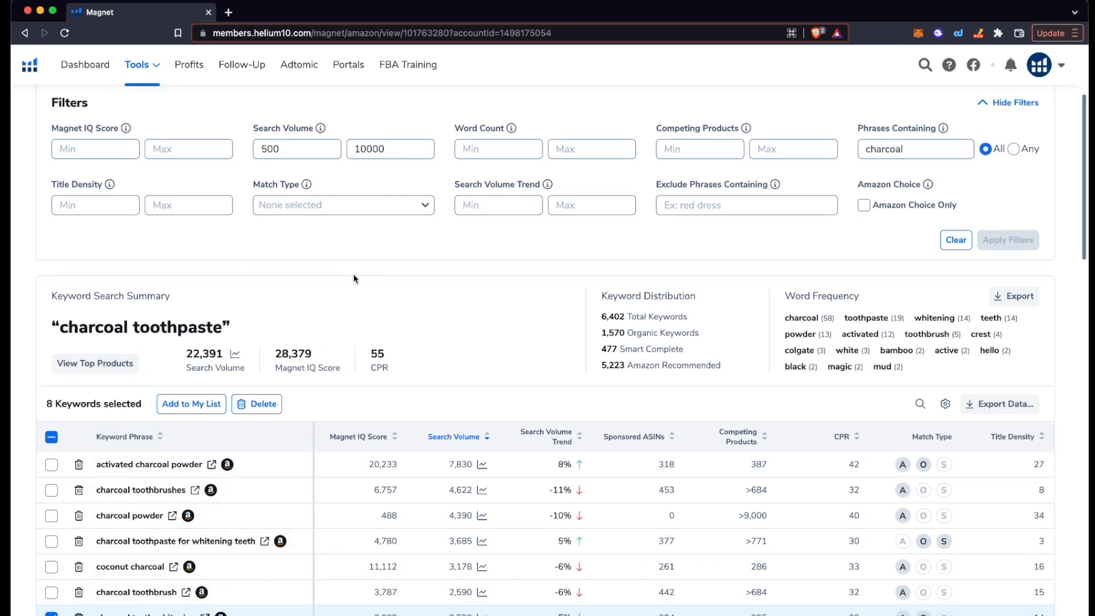
scroll(352, 277, "down", 8)
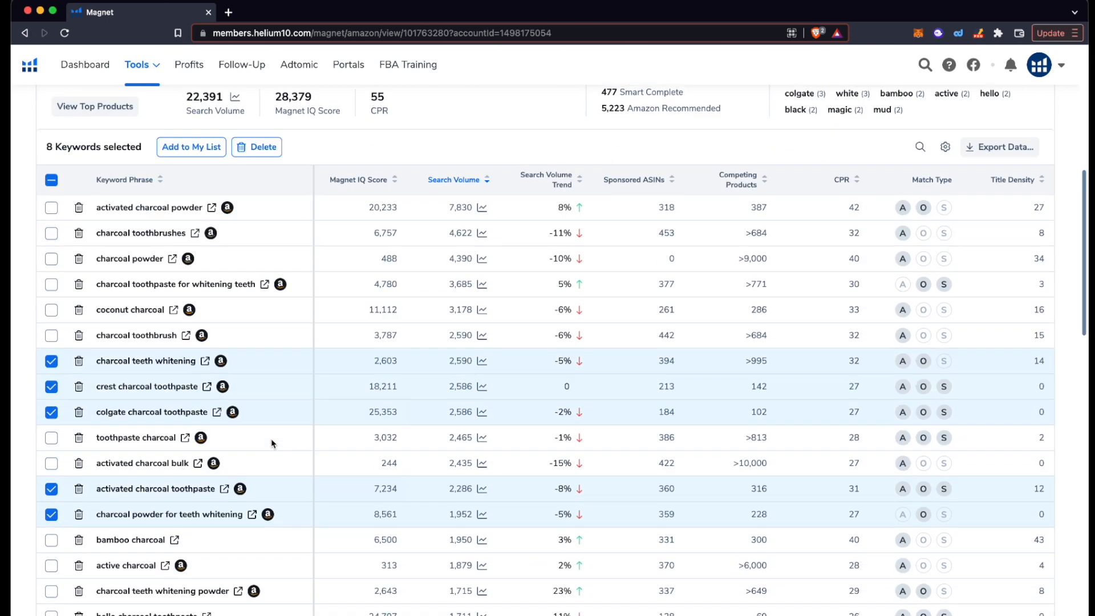
scroll(245, 433, "down", 1)
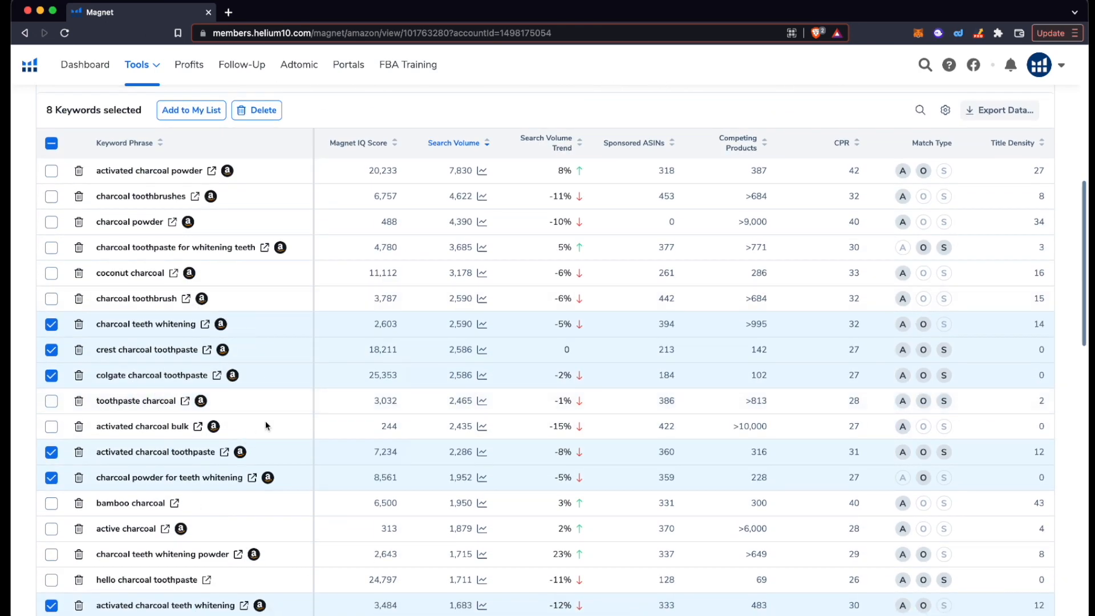
scroll(234, 468, "up", 4)
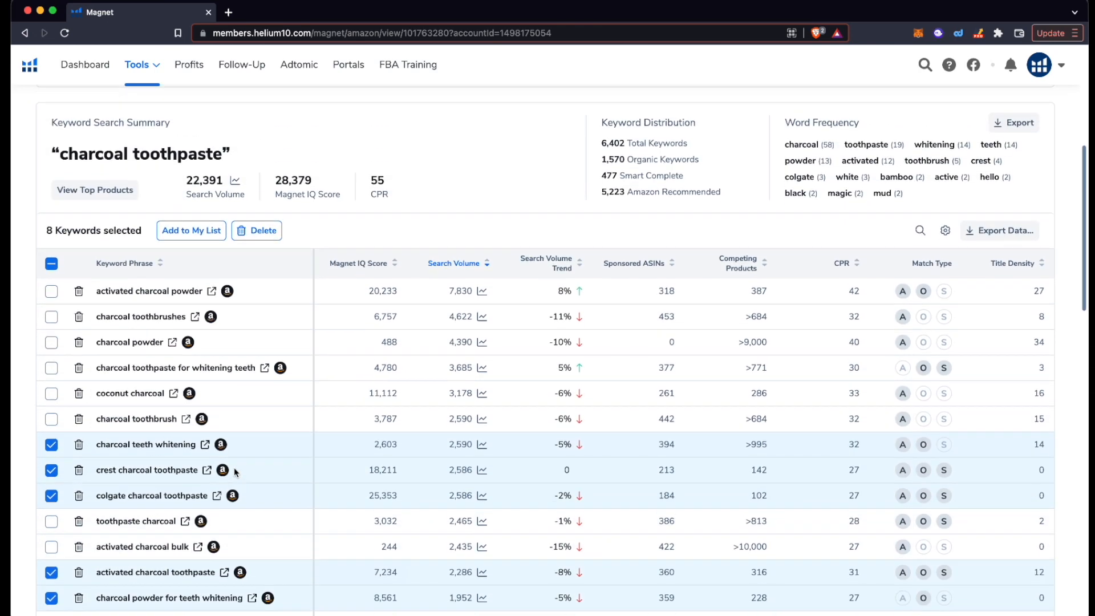
scroll(234, 468, "up", 2)
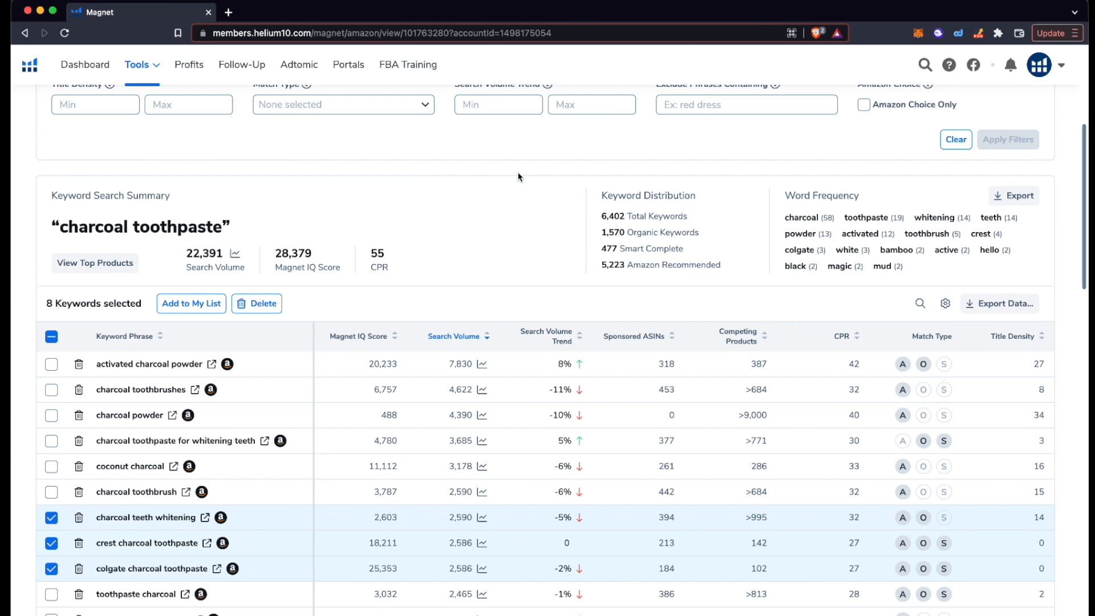
scroll(518, 176, "down", 1)
scroll(518, 176, "up", 2)
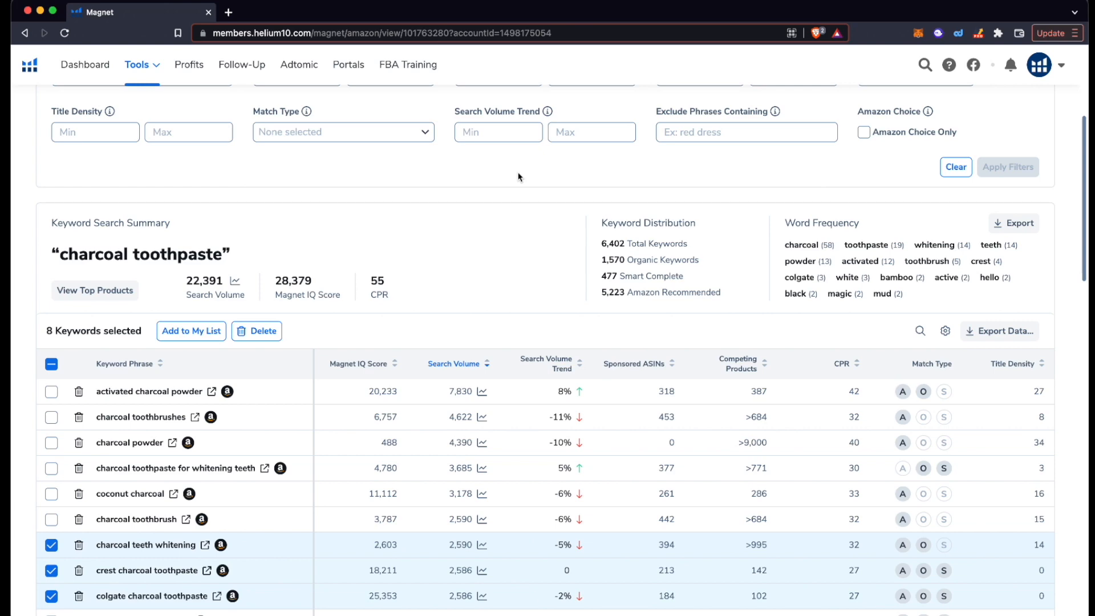
scroll(518, 177, "up", 3)
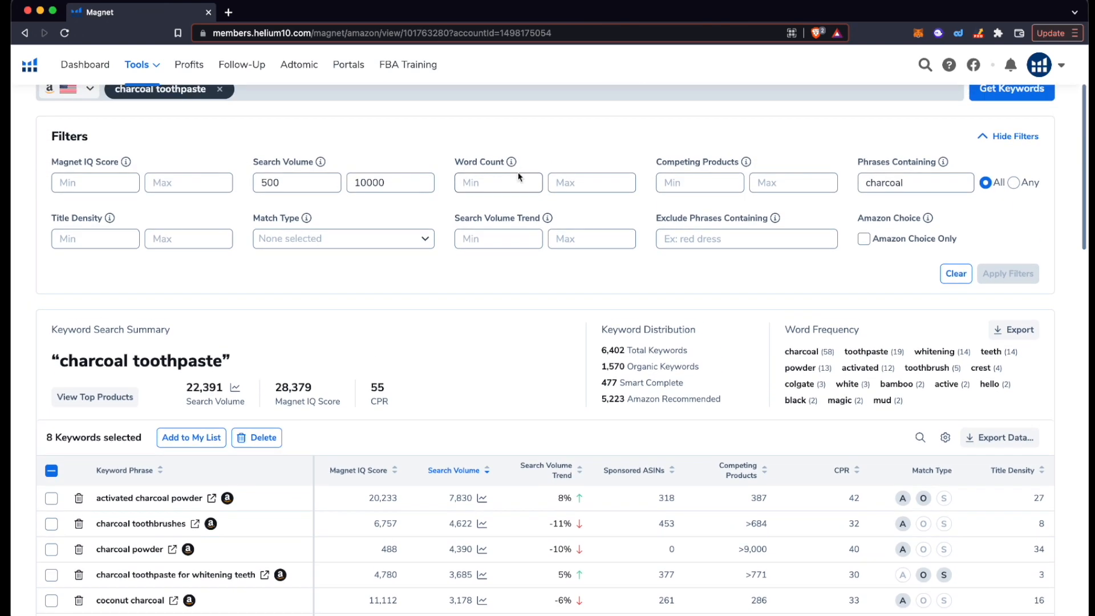
scroll(518, 177, "down", 3)
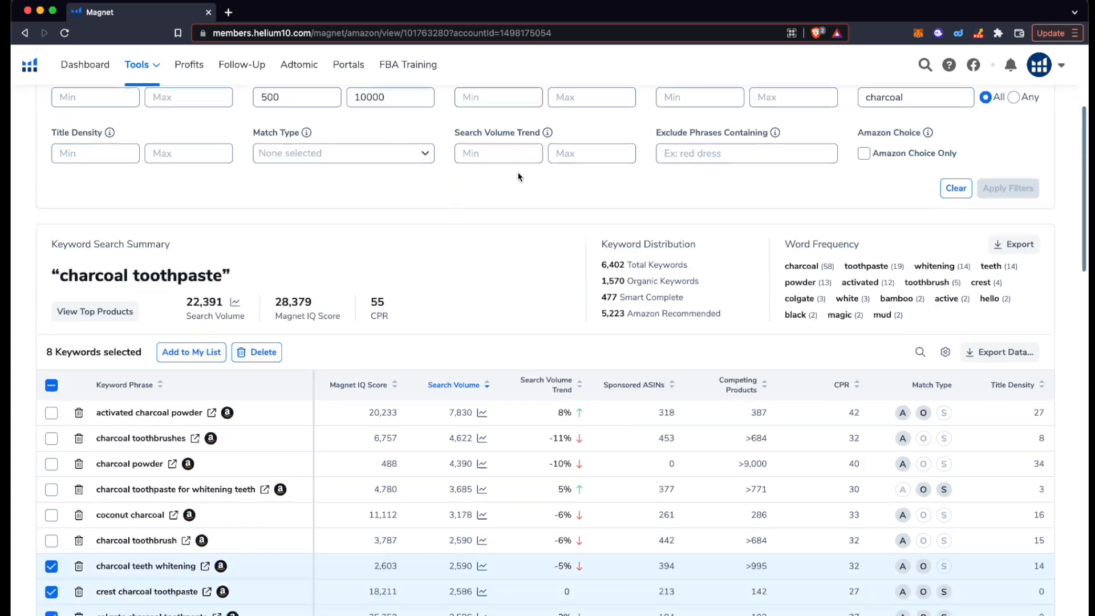
scroll(518, 176, "up", 2)
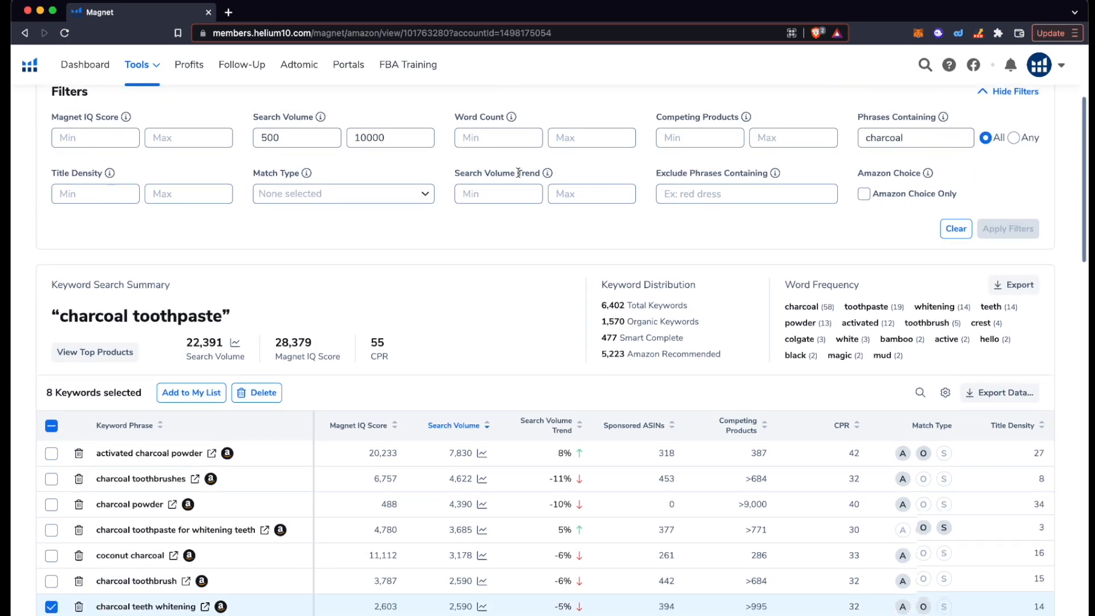